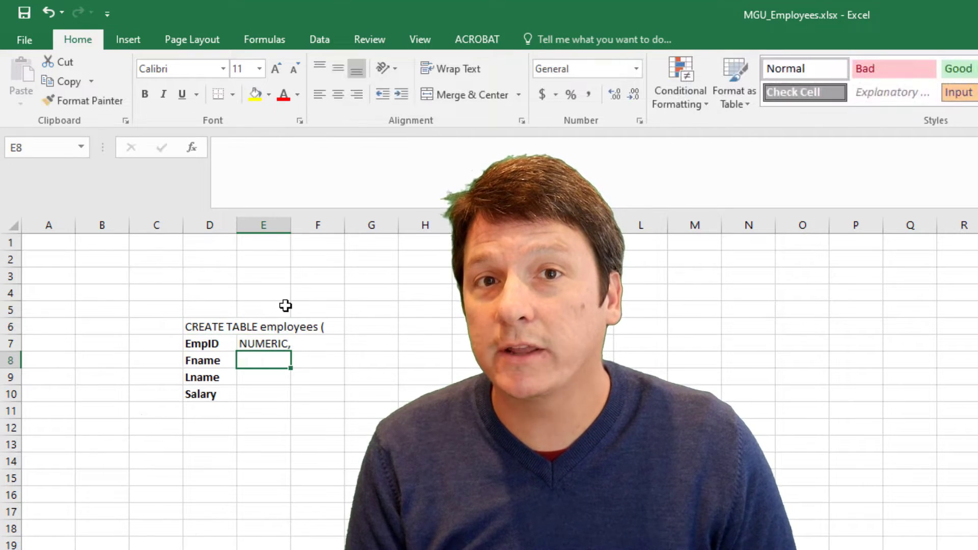
Enter the column types VARCHAR(100) and NUMERIC) in consecutive cells.
{"action": "type", "text": "VARCHAR(100),"}
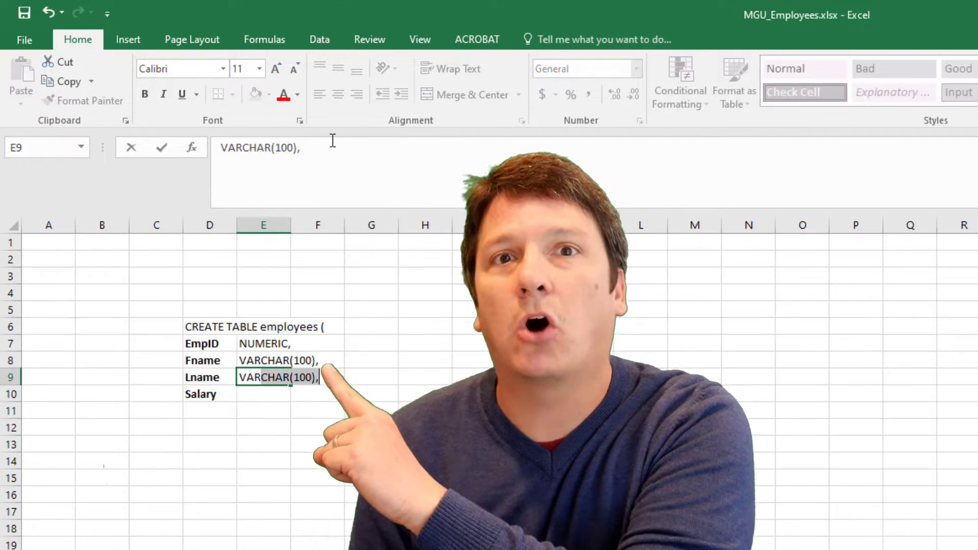
{"action": "key", "text": "Return"}
{"action": "type", "text": "NUMERIC)"}
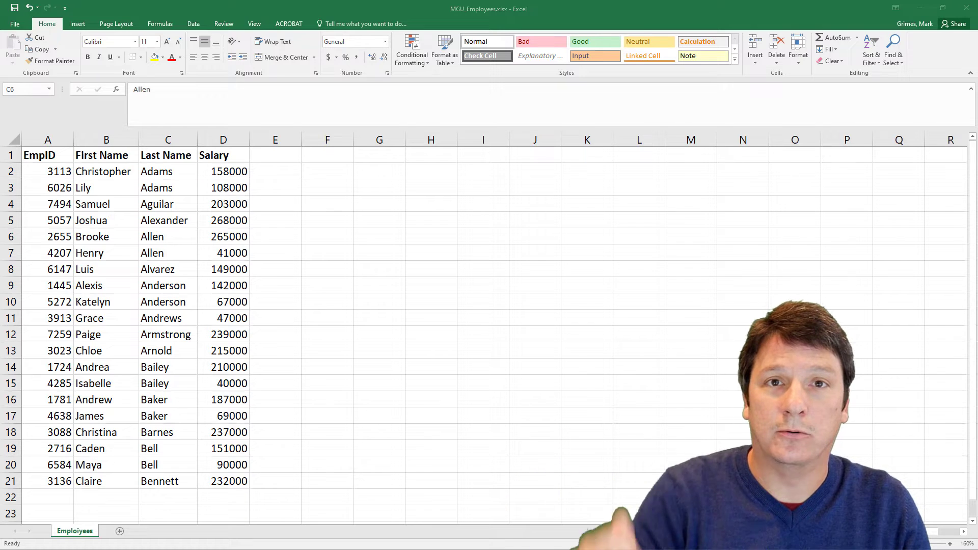
Highlight the EmpID-to-Salary header row and review the employee data cells.
{"action": "left_click_drag", "start_coordinate": [41, 155], "coordinate": [223, 156]}
{"action": "left_click", "coordinate": [106, 187]}
{"action": "left_click", "coordinate": [40, 155]}
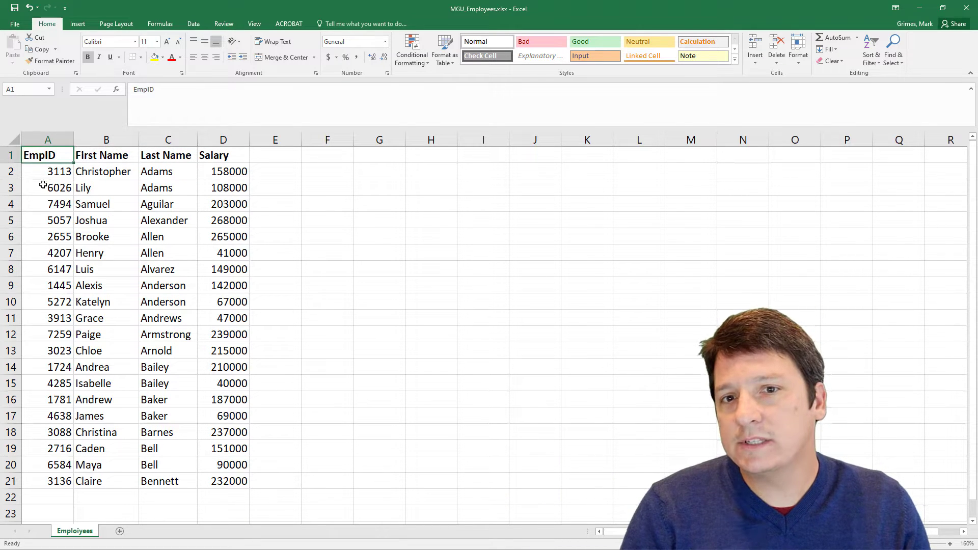
{"action": "left_click_drag", "start_coordinate": [56, 155], "coordinate": [220, 155]}
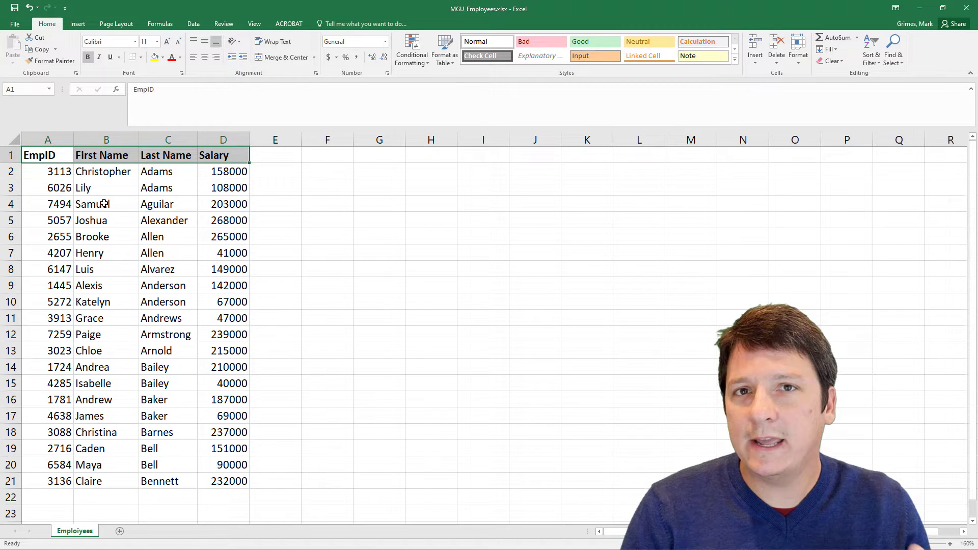
{"action": "left_click", "coordinate": [103, 203]}
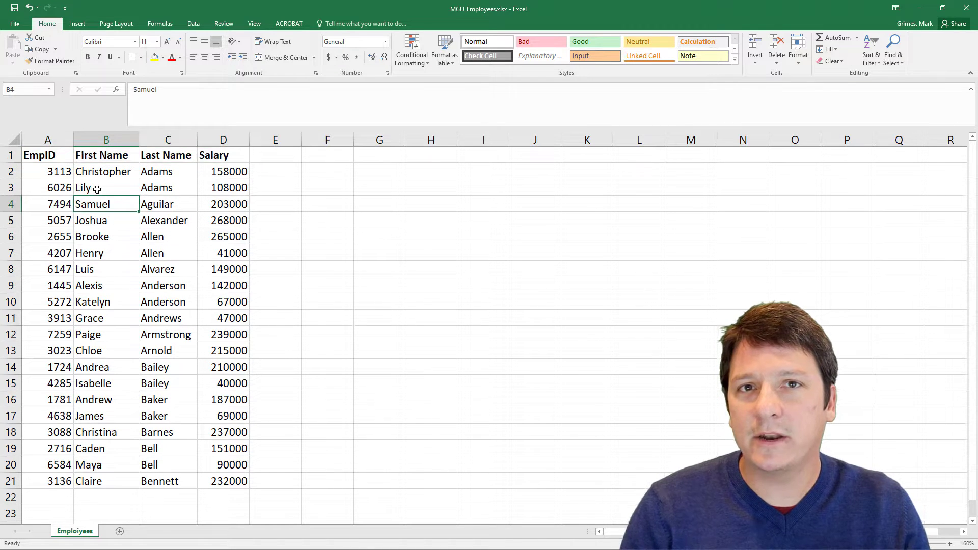
Rename header B1 to Fname and C1 to Lname.
{"action": "left_click", "coordinate": [95, 158]}
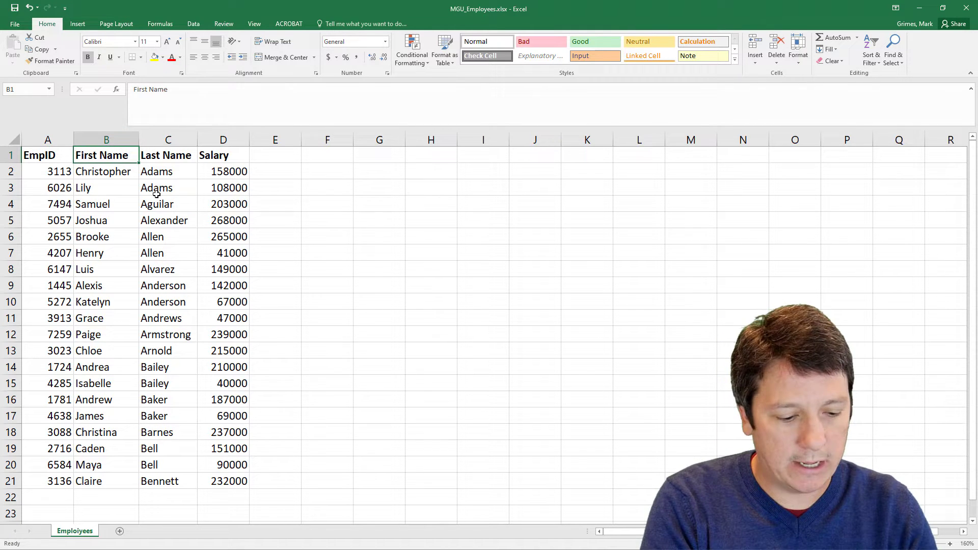
{"action": "type", "text": "Fname"}
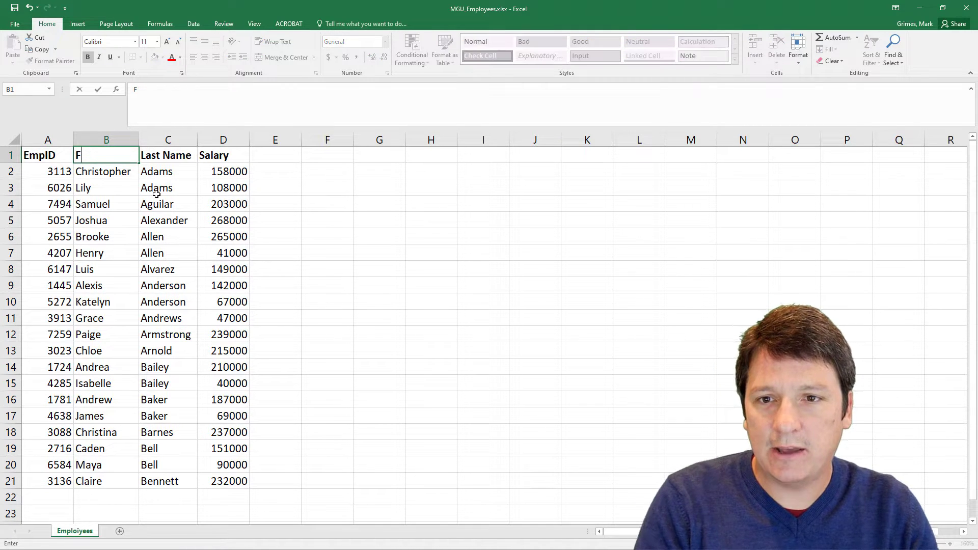
{"action": "key", "text": "Tab"}
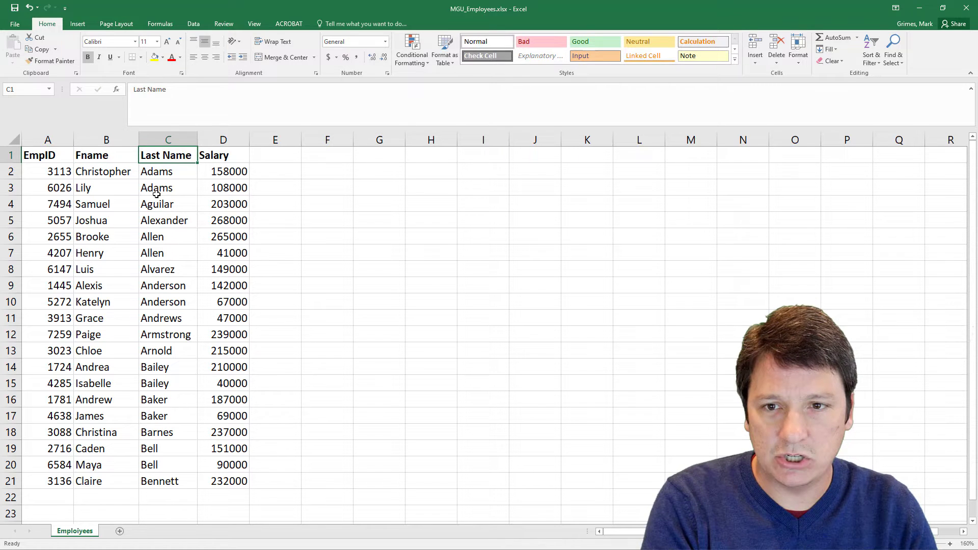
{"action": "type", "text": "Lname"}
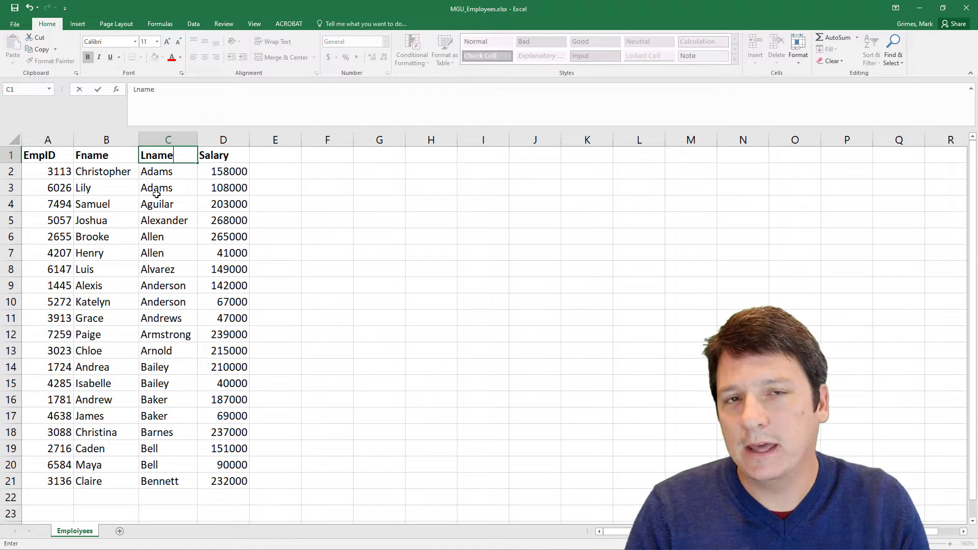
{"action": "left_click", "coordinate": [156, 194]}
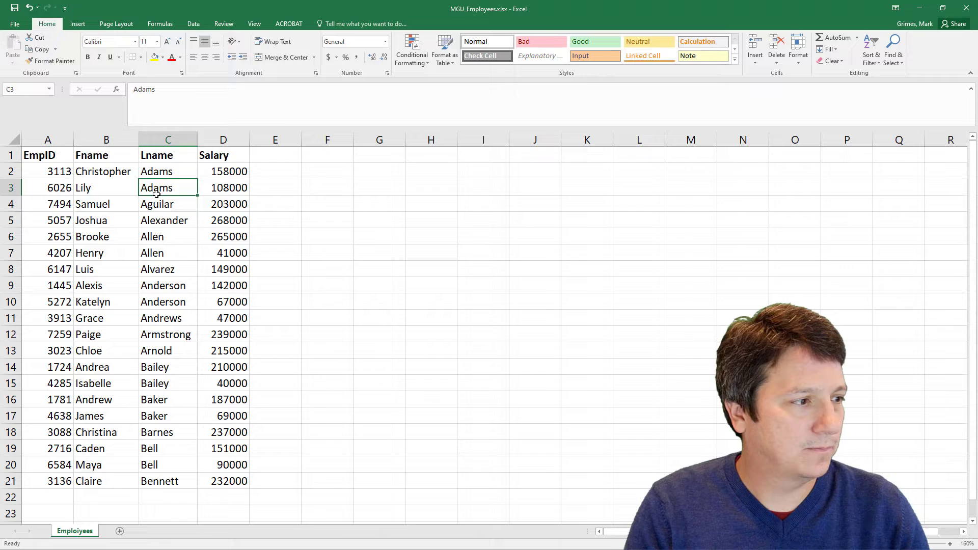
Add a new blank worksheet, Sheet1, to the workbook.
{"action": "key", "text": "alt+Tab"}
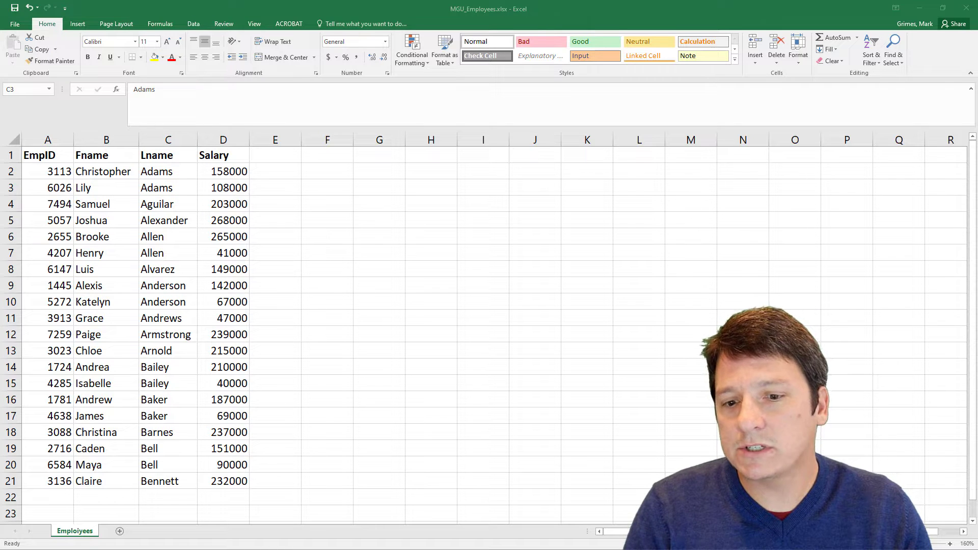
{"action": "left_click", "coordinate": [121, 532]}
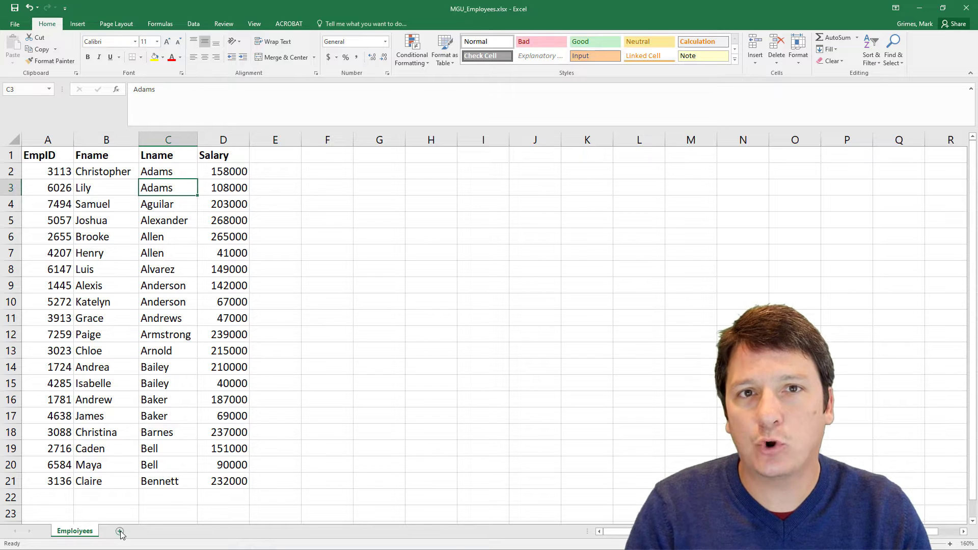
{"action": "left_click", "coordinate": [121, 532]}
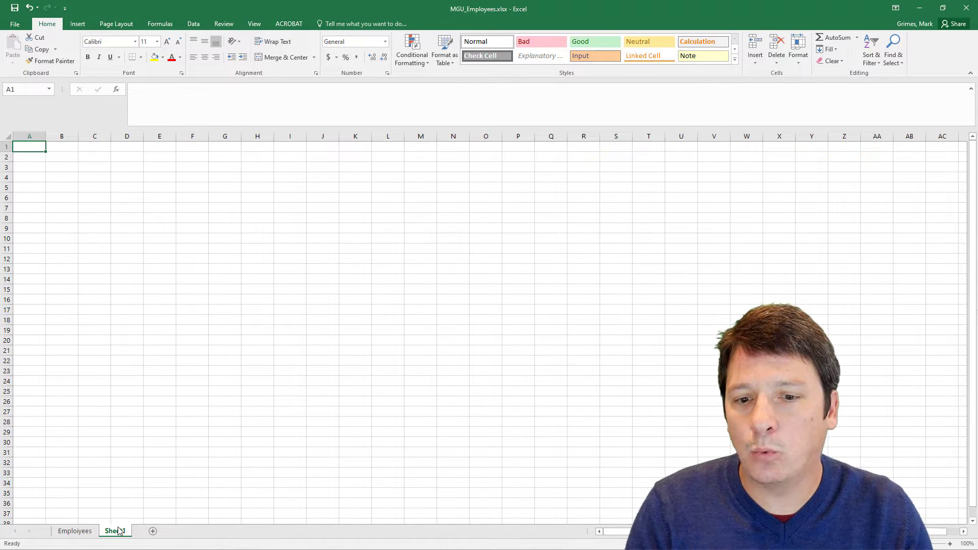
Copy the Employees header row into Sheet1 at D7, then undo that side-by-side paste.
{"action": "key", "text": "ctrl+Page_Up"}
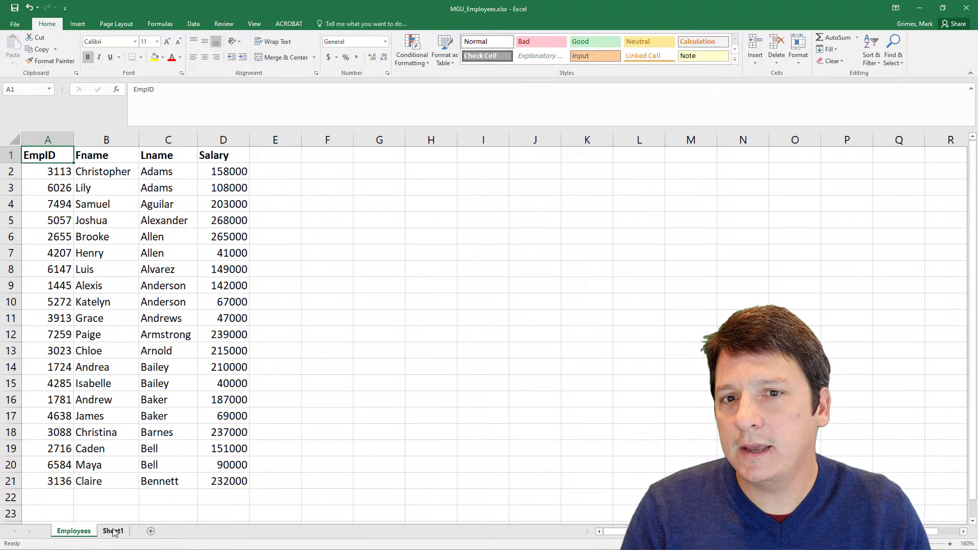
{"action": "left_click_drag", "start_coordinate": [41, 156], "coordinate": [210, 155]}
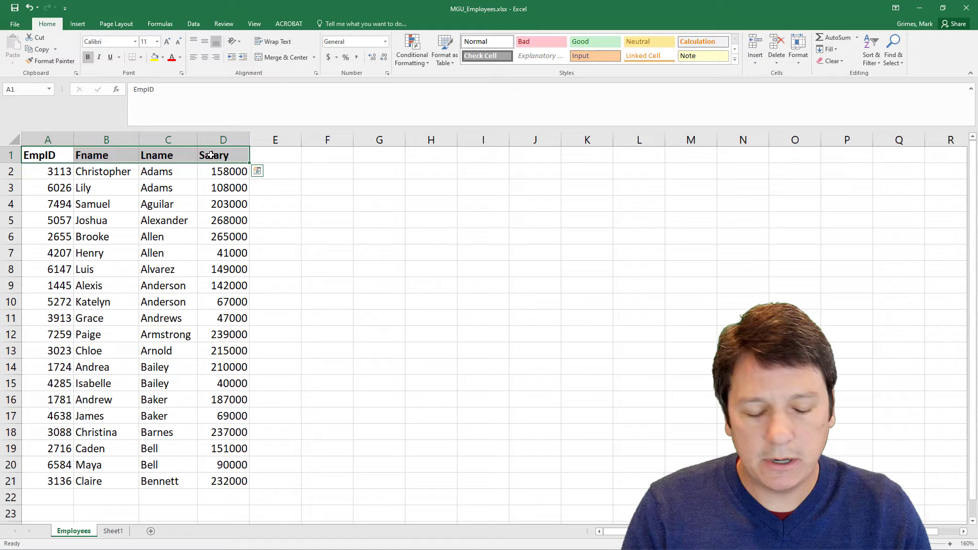
{"action": "key", "text": "ctrl+c"}
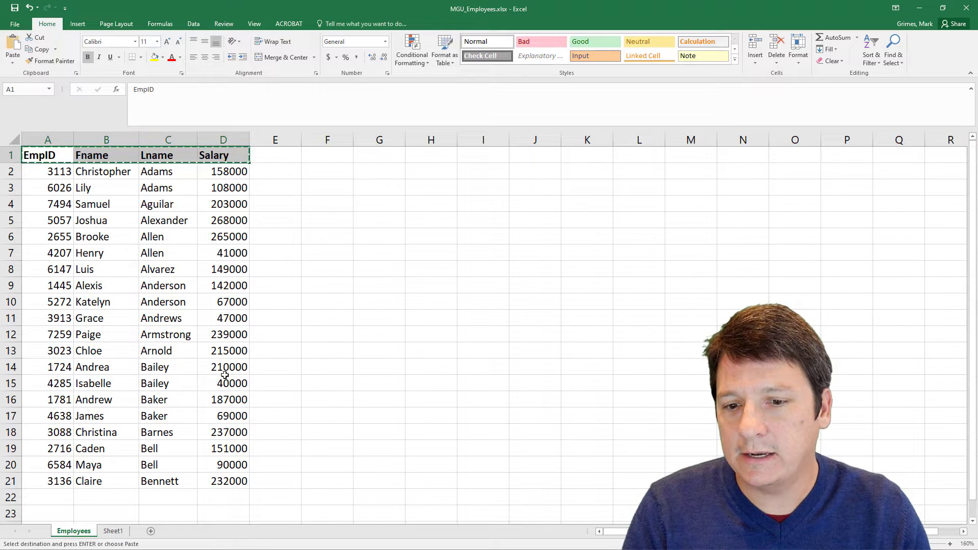
{"action": "left_click", "coordinate": [112, 531]}
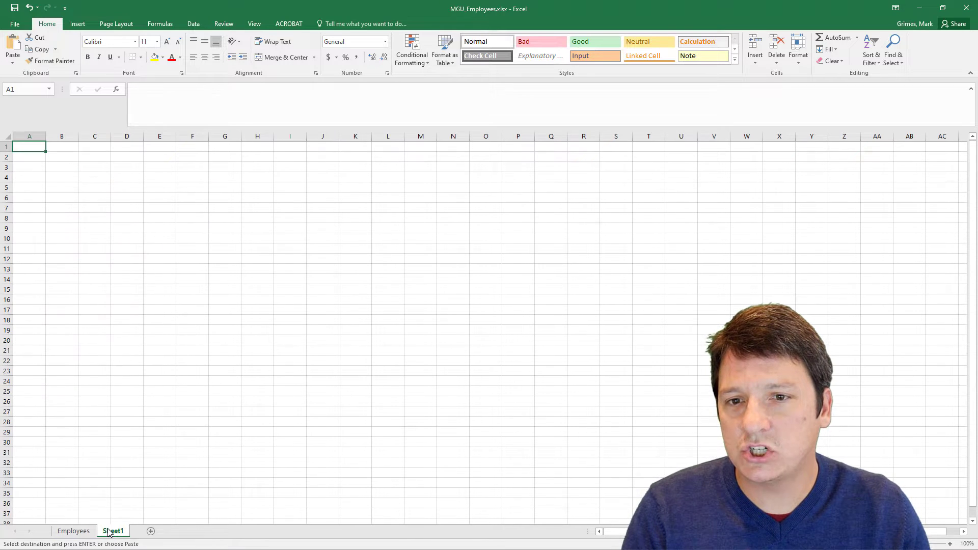
{"action": "left_click", "coordinate": [132, 209]}
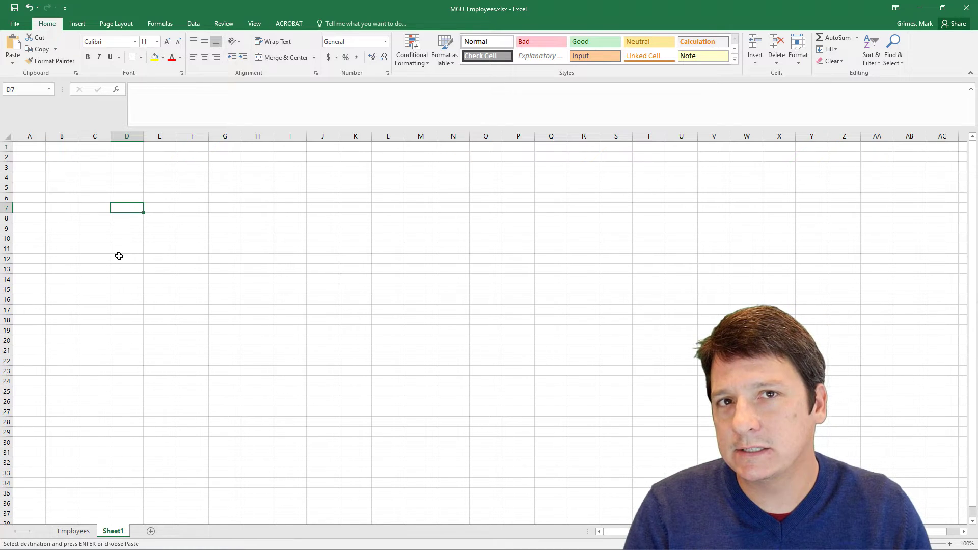
{"action": "key", "text": "ctrl+v"}
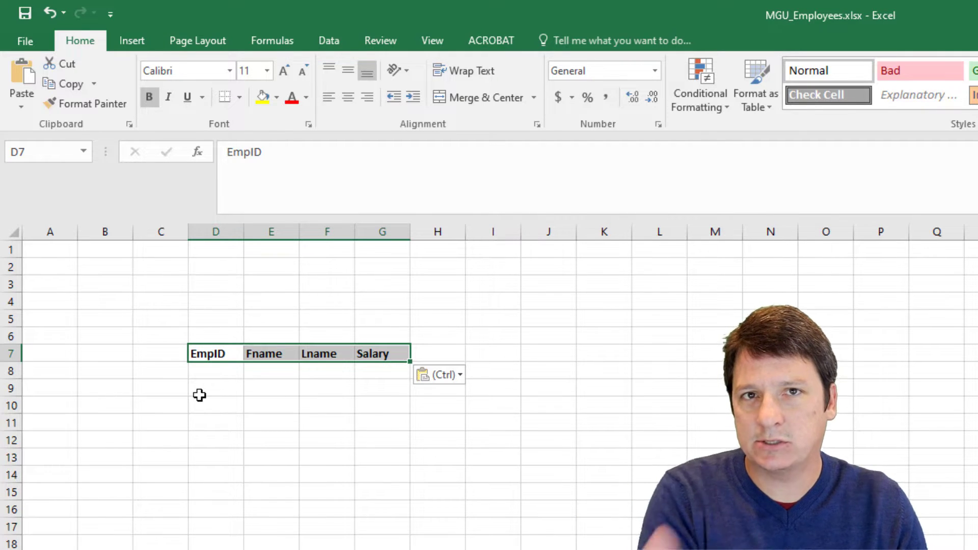
{"action": "key", "text": "ctrl+z"}
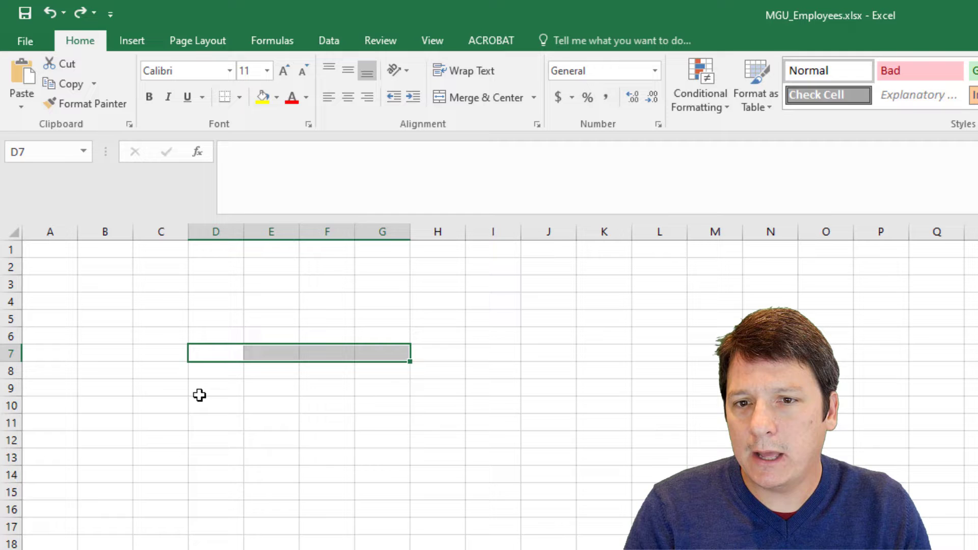
Paste the copied headers transposed so EmpID, Fname, Lname, Salary run down column D from D7.
{"action": "left_click", "coordinate": [214, 354]}
{"action": "right_click", "coordinate": [215, 354]}
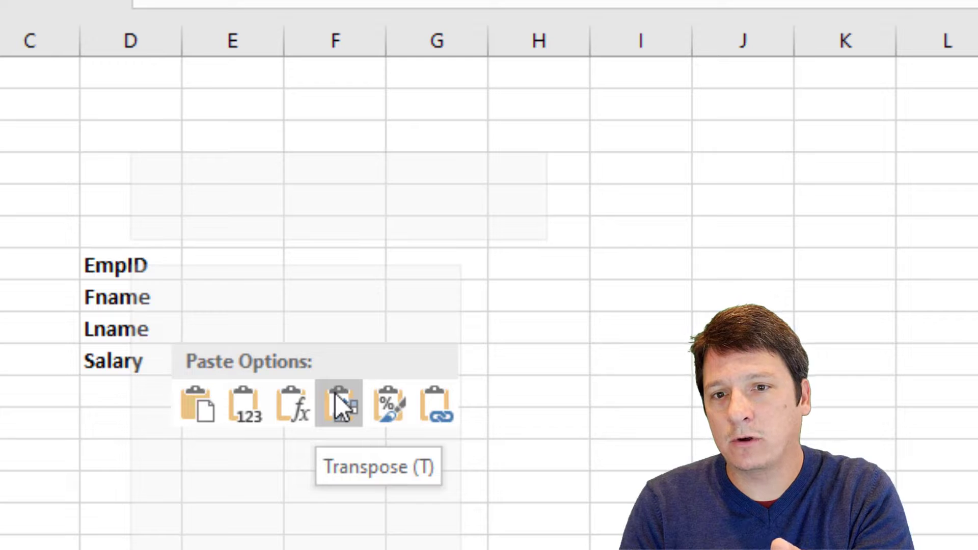
{"action": "left_click", "coordinate": [335, 393]}
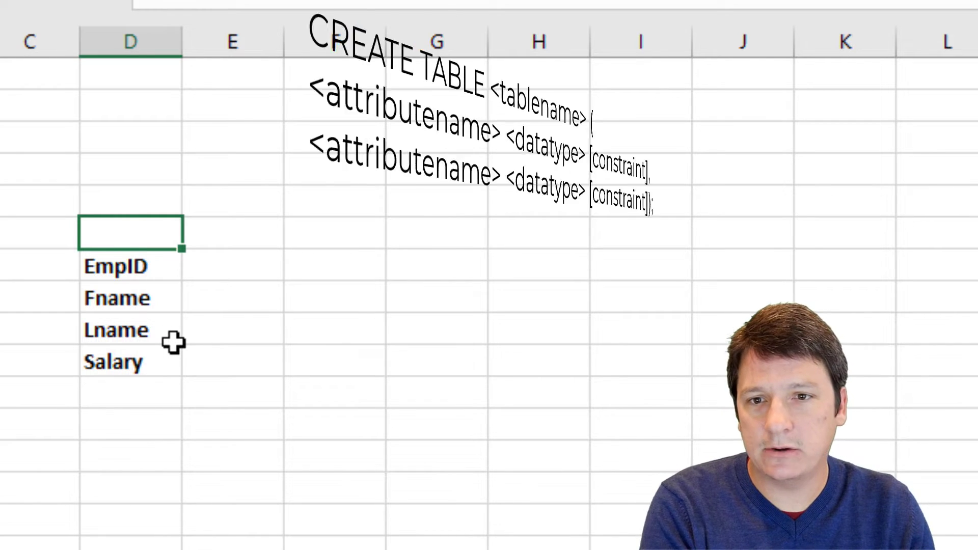
Enter 'CREATE TABLE employees (' in cell D6 above the EmpID header.
{"action": "type", "text": "CREATE "}
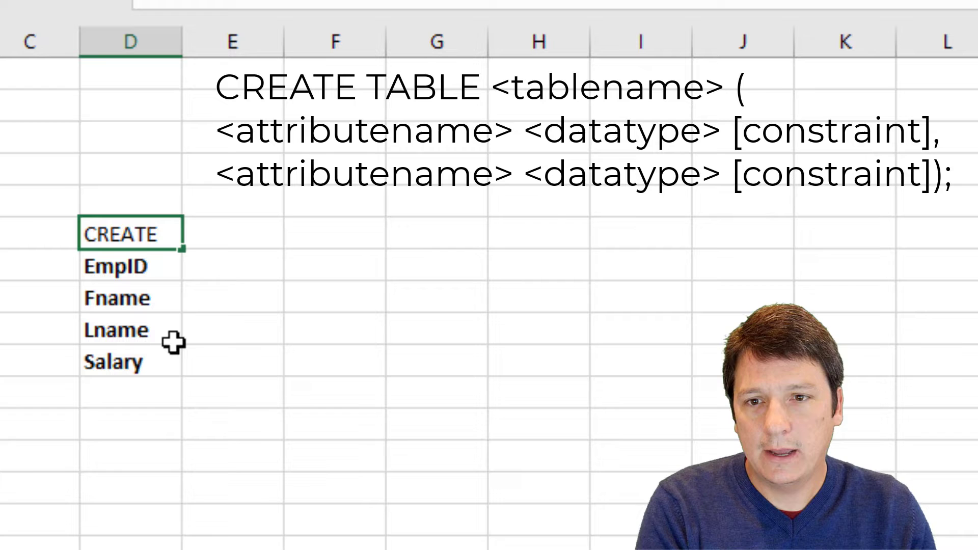
{"action": "type", "text": "TABLE "}
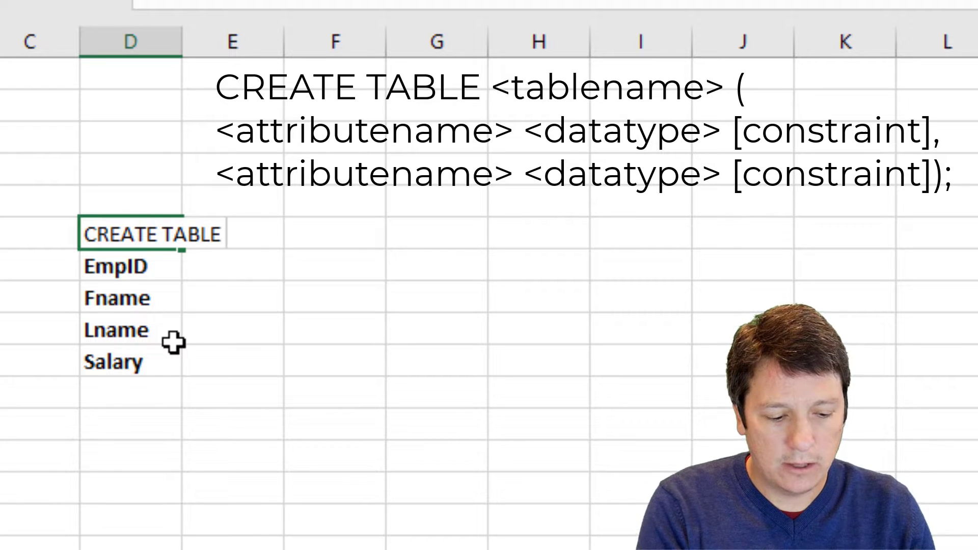
{"action": "type", "text": "employees ("}
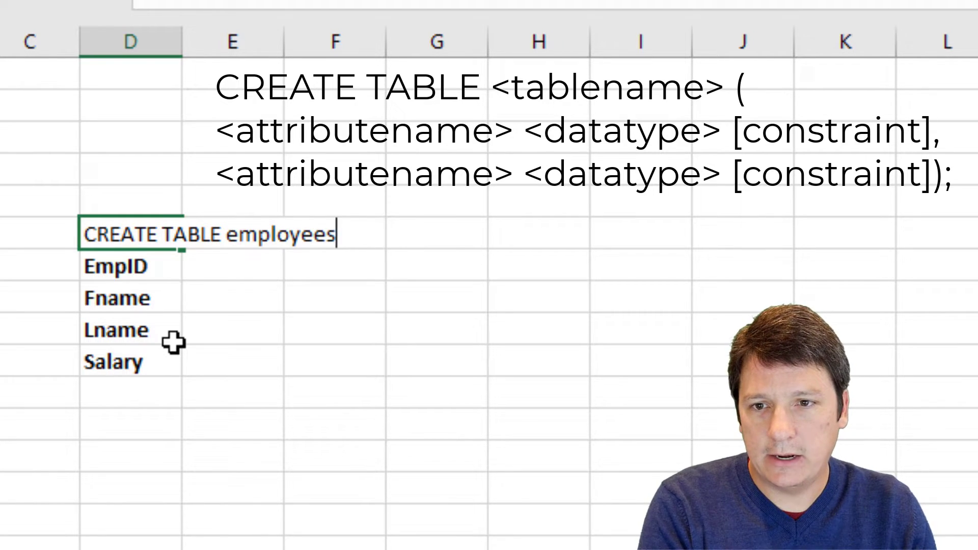
{"action": "left_click", "coordinate": [229, 391]}
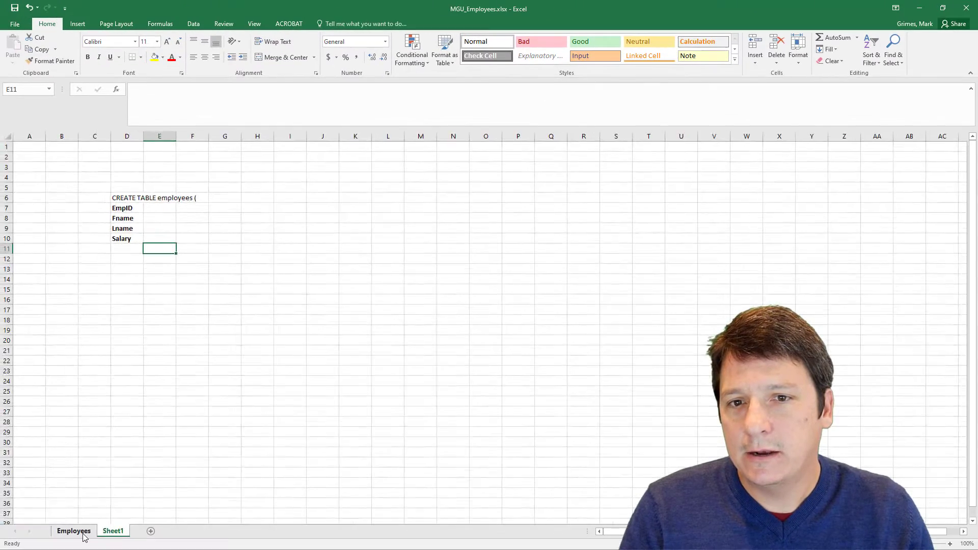
Review the EmpID, name and salary data columns on the Employees sheet.
{"action": "left_click", "coordinate": [74, 531]}
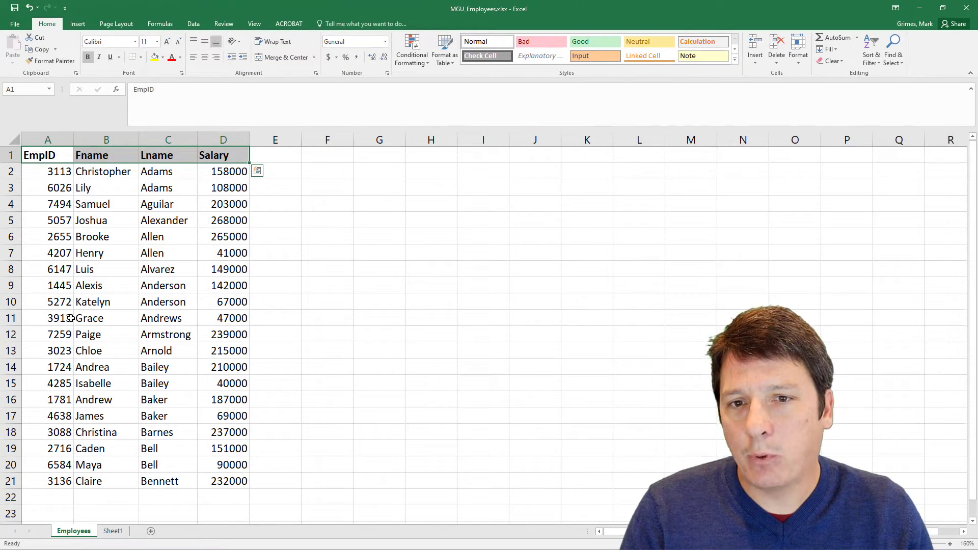
{"action": "left_click", "coordinate": [61, 203]}
{"action": "left_click_drag", "start_coordinate": [50, 172], "coordinate": [63, 485]}
{"action": "left_click", "coordinate": [54, 432]}
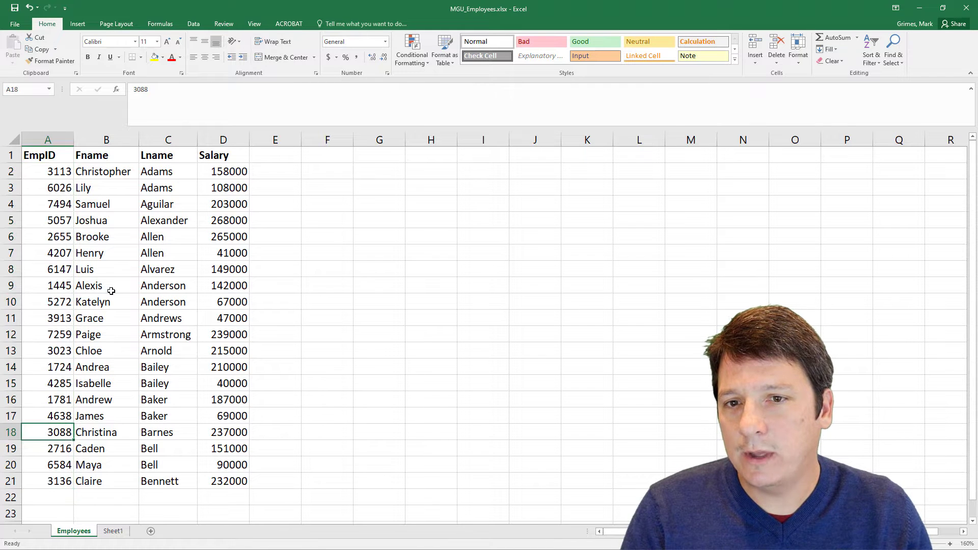
{"action": "left_click_drag", "start_coordinate": [109, 174], "coordinate": [175, 484]}
{"action": "left_click", "coordinate": [234, 253]}
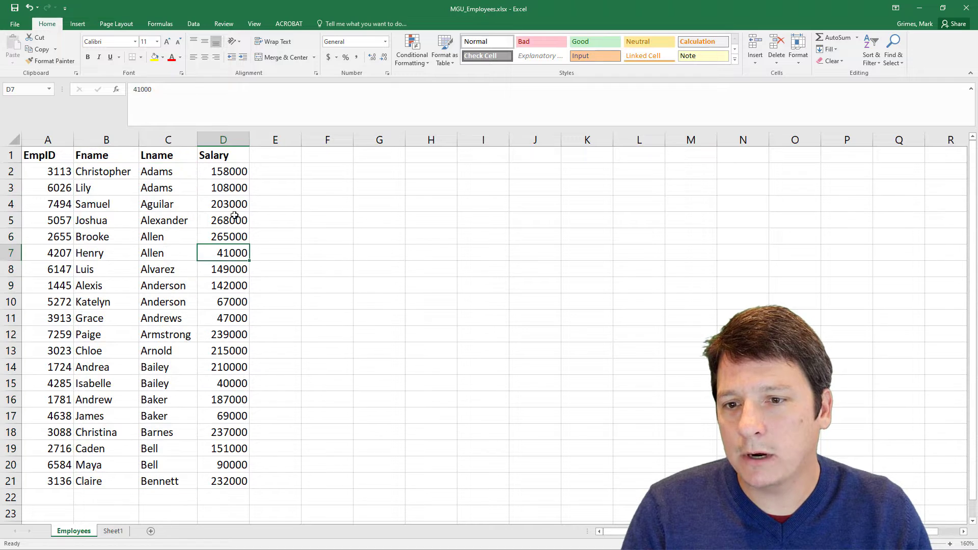
{"action": "left_click_drag", "start_coordinate": [223, 167], "coordinate": [224, 448]}
{"action": "left_click", "coordinate": [225, 416]}
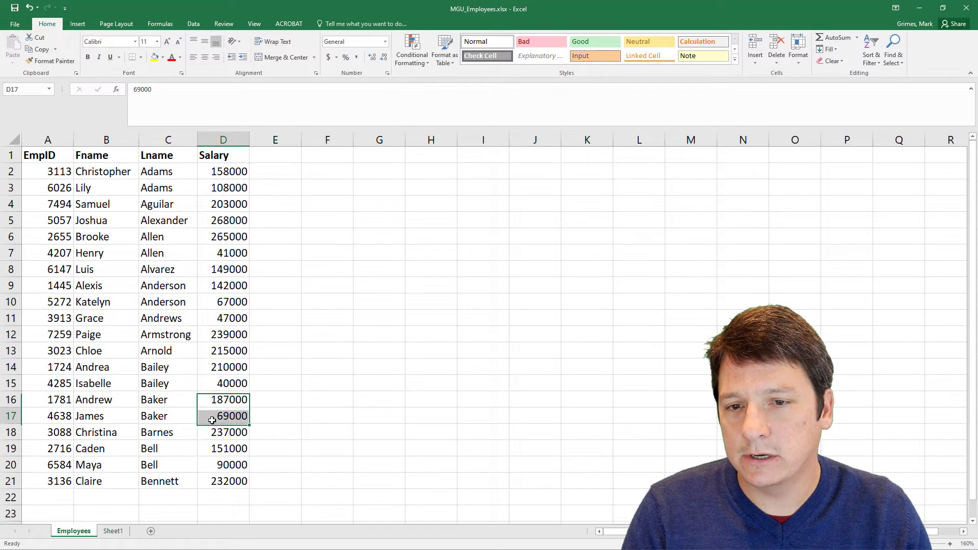
Enter the types NUMERIC, VARCHAR(100), VARCHAR(100), NUMERIC); beside the four headers on Sheet1.
{"action": "left_click", "coordinate": [113, 530]}
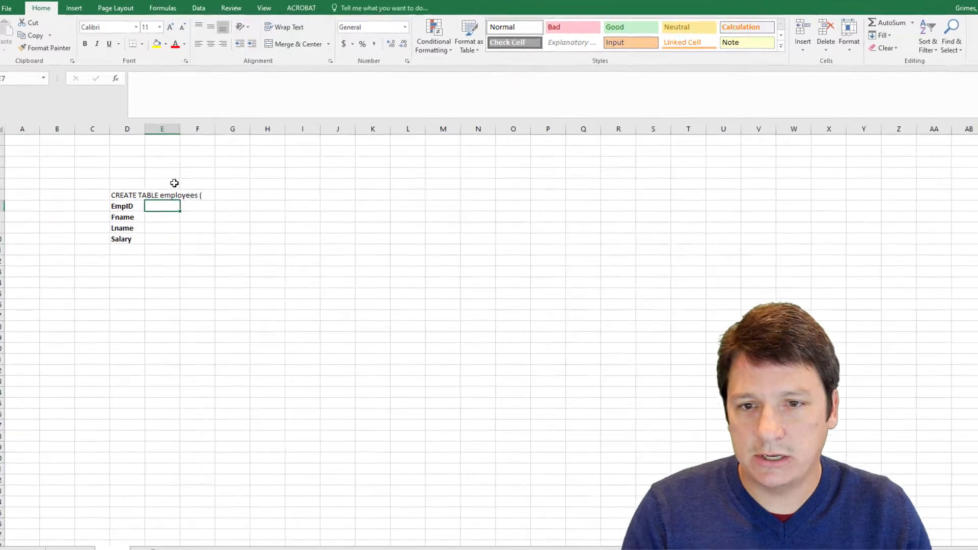
{"action": "type", "text": "NUME"}
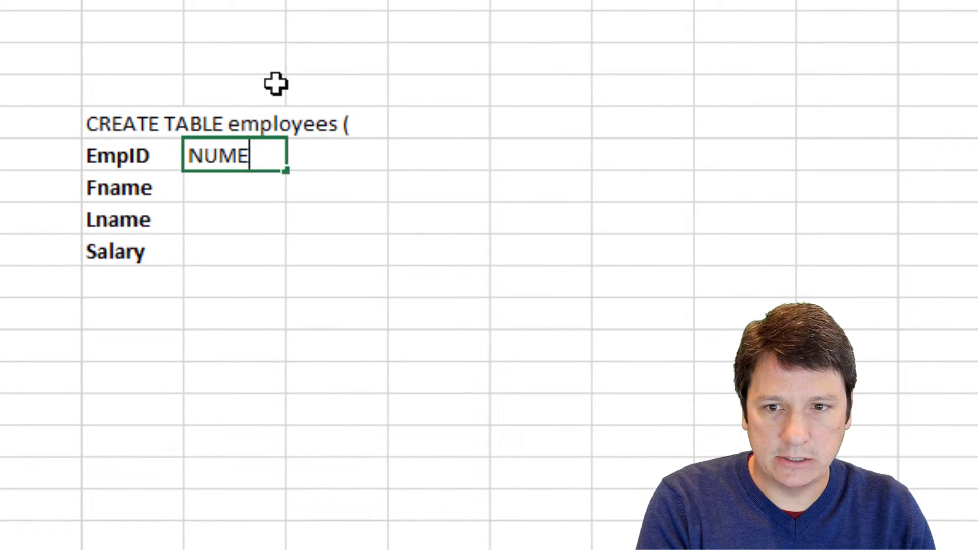
{"action": "type", "text": "RIC,"}
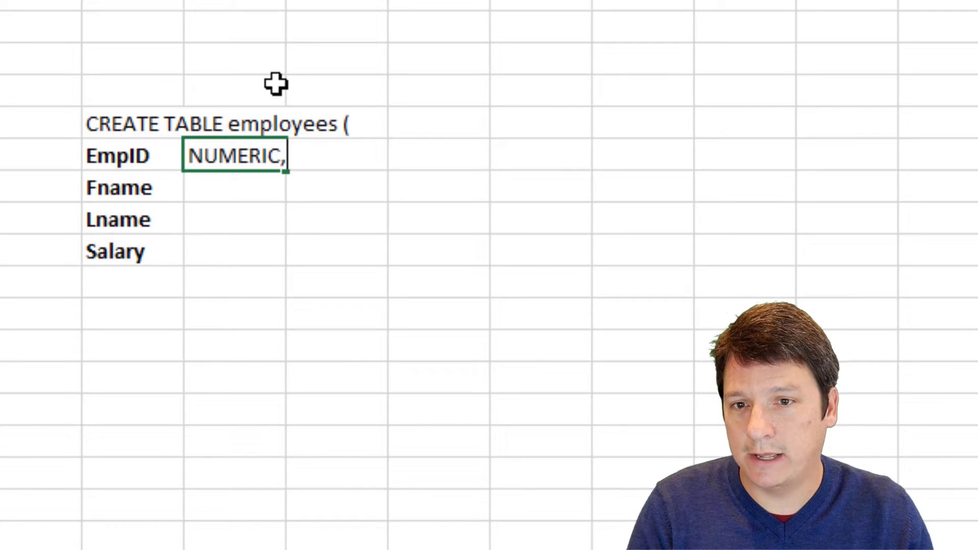
{"action": "key", "text": "Return"}
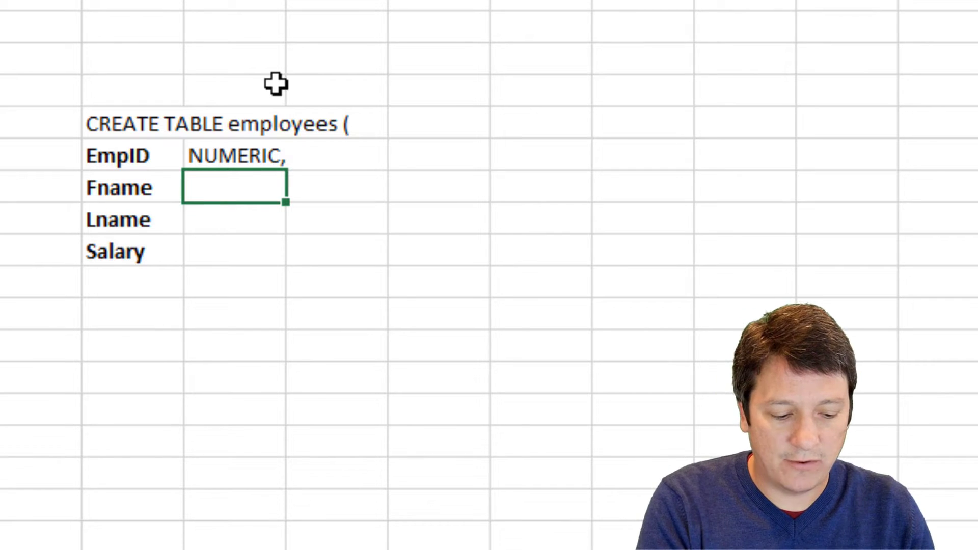
{"action": "type", "text": "VARCHAR"}
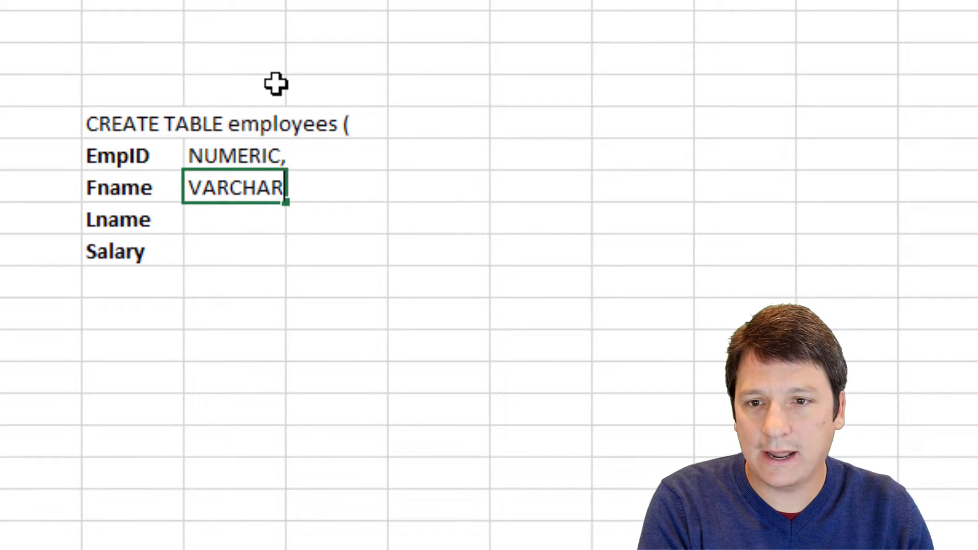
{"action": "type", "text": "(100)"}
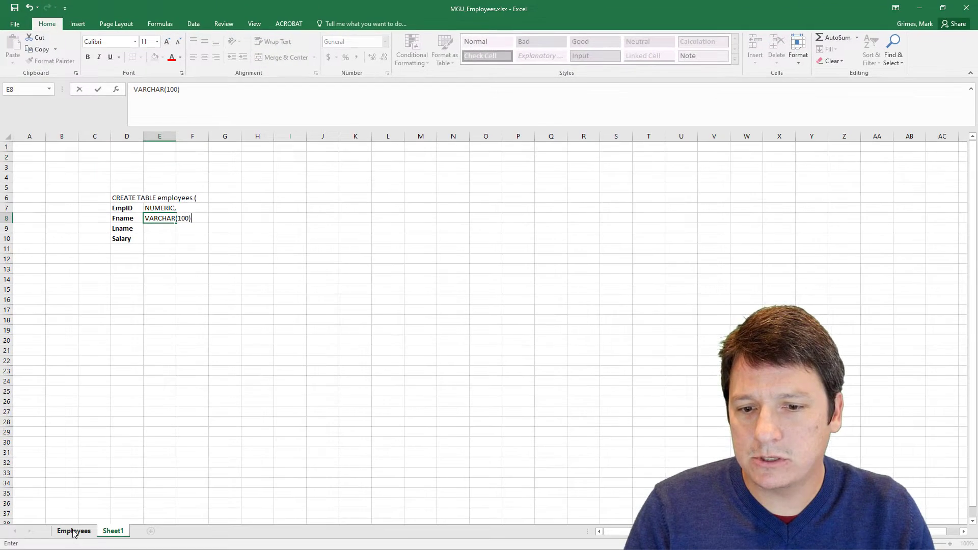
{"action": "left_click", "coordinate": [74, 531]}
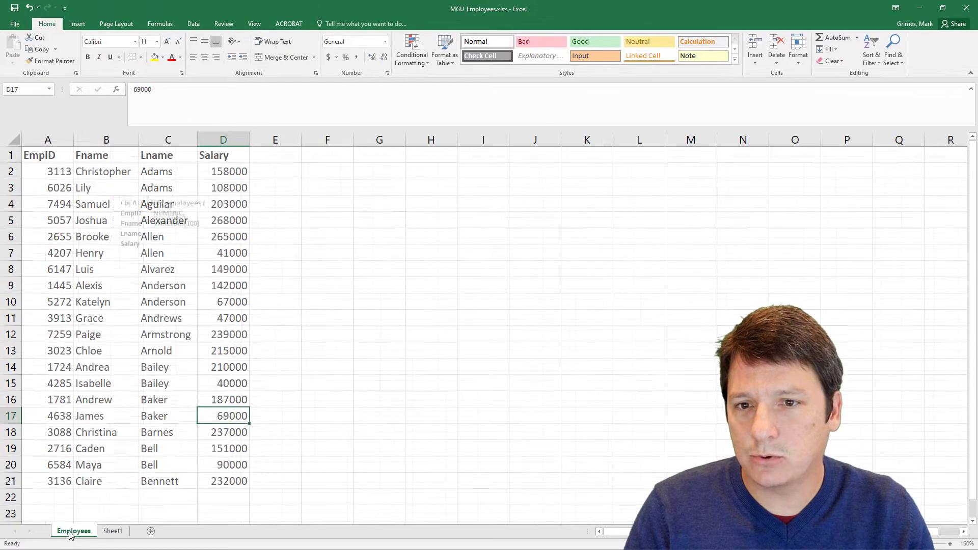
{"action": "left_click", "coordinate": [113, 530]}
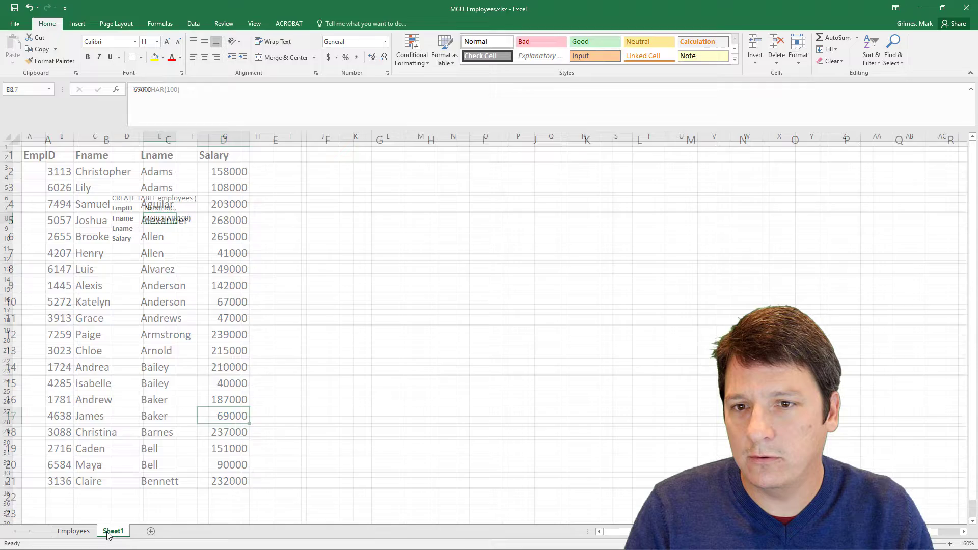
{"action": "key", "text": "ctrl+z"}
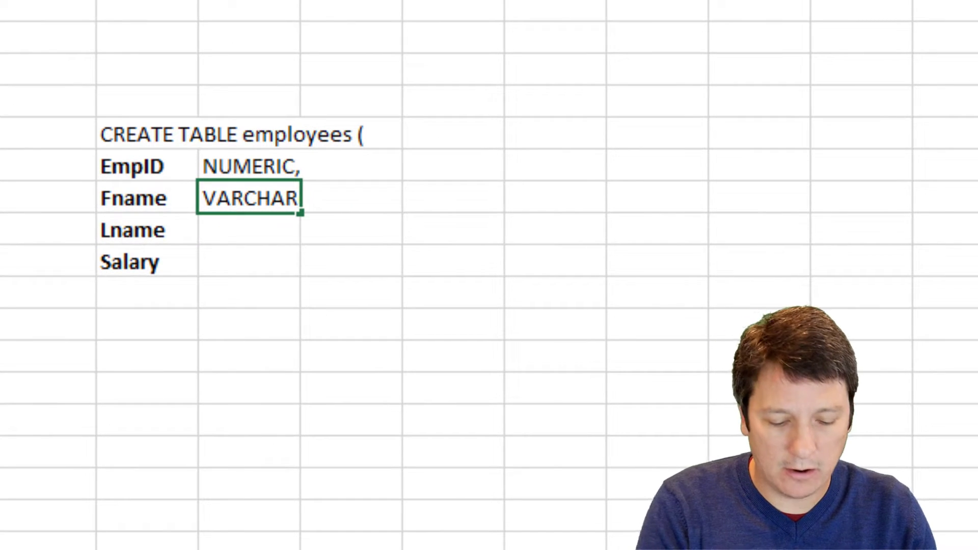
{"action": "type", "text": "(100),"}
{"action": "key", "text": "Return"}
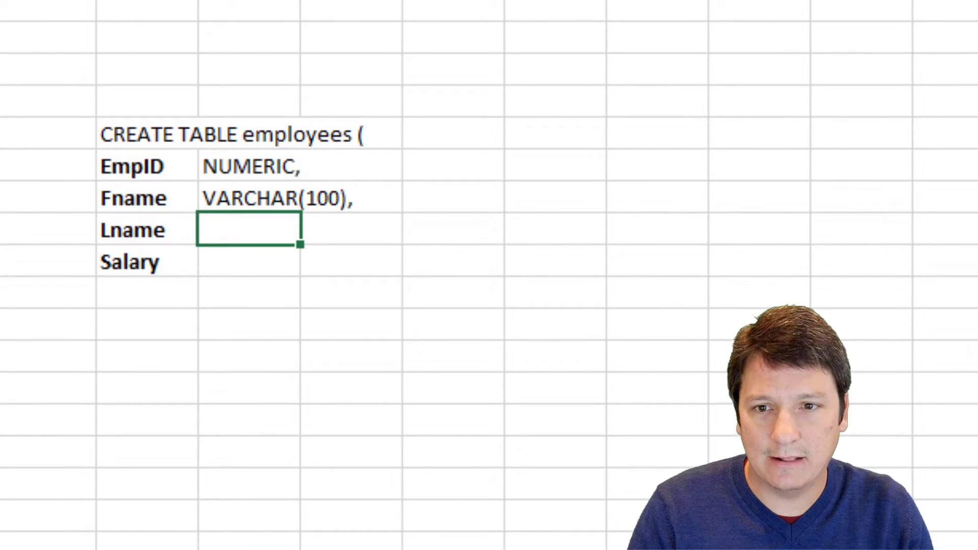
{"action": "type", "text": "VARC"}
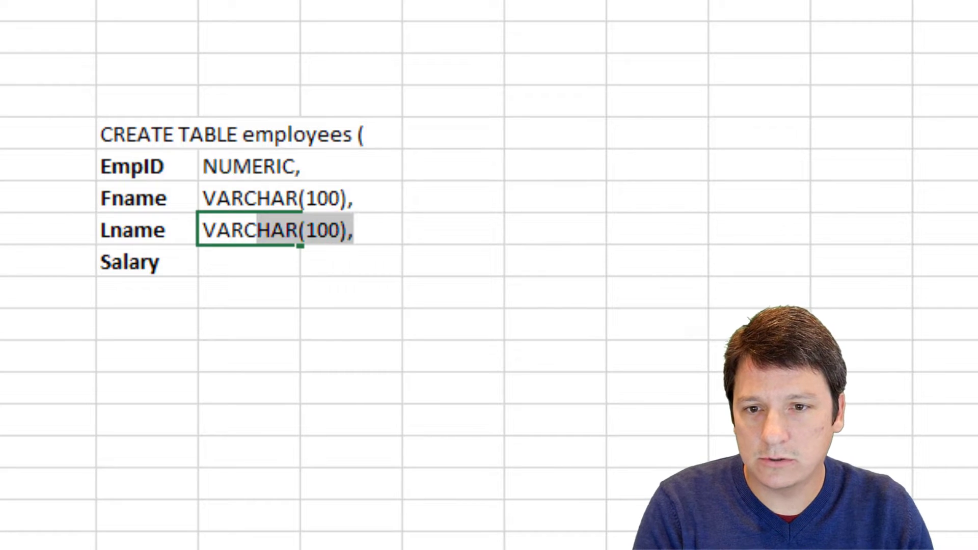
{"action": "key", "text": "Return"}
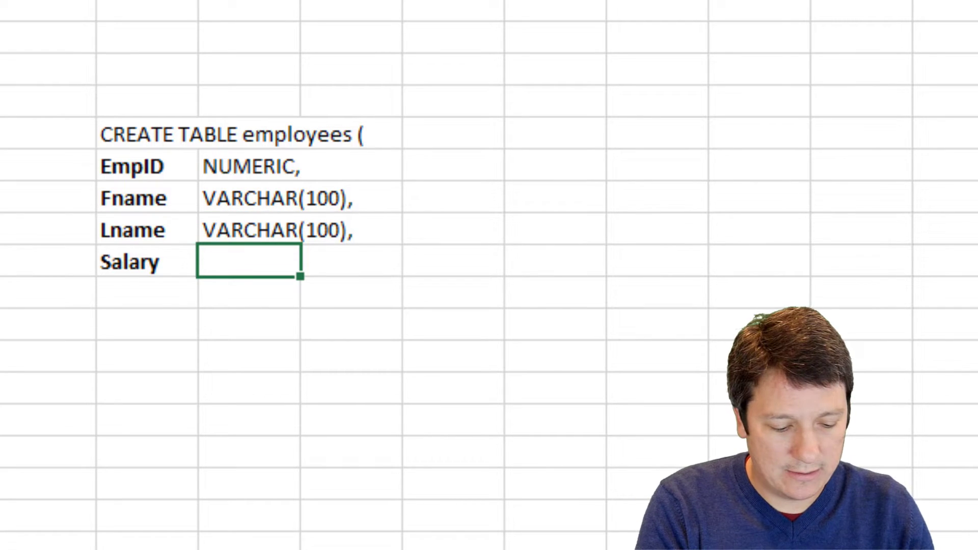
{"action": "type", "text": "NUMERIC"}
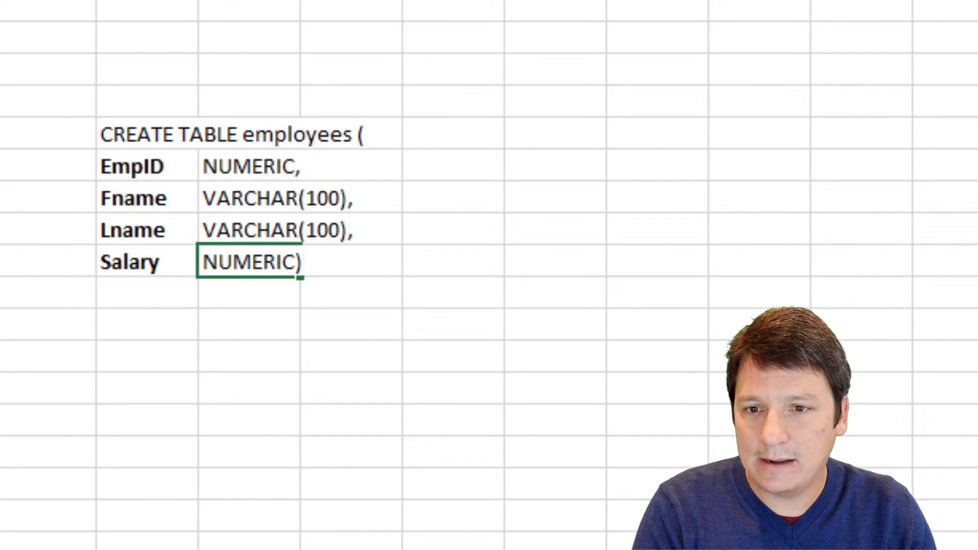
{"action": "type", "text": ";"}
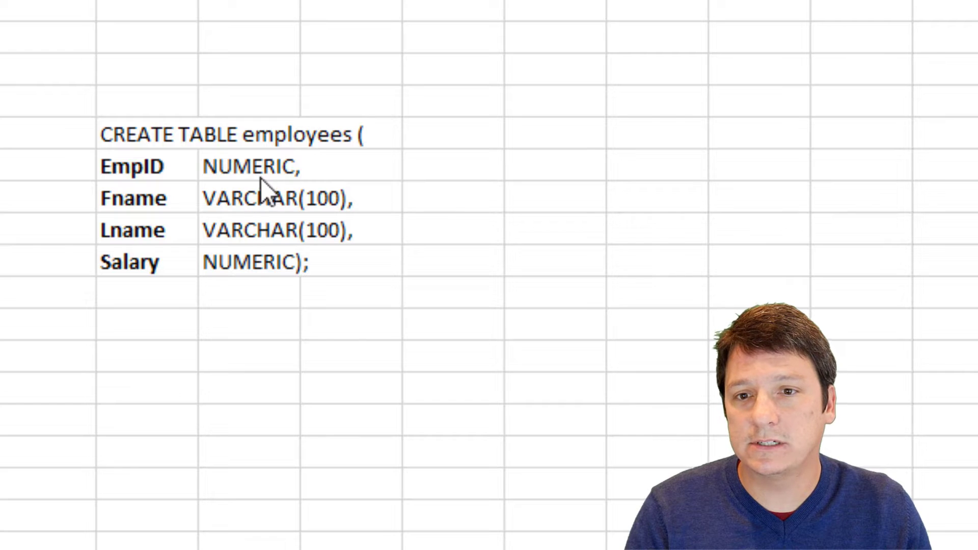
Change EmpID's type to NUMERIC PRIMARY KEY, and select the whole CREATE TABLE block.
{"action": "left_click", "coordinate": [255, 164]}
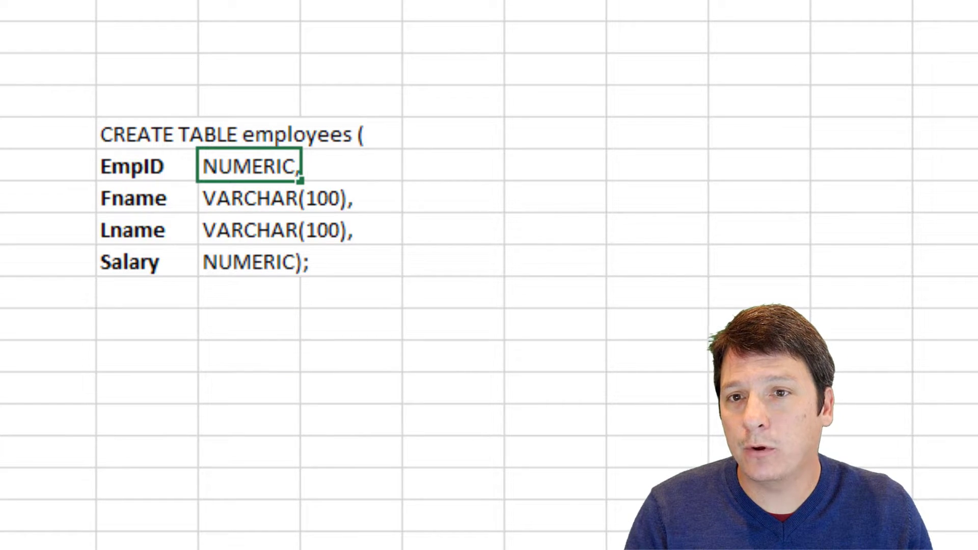
{"action": "key", "text": "F2"}
{"action": "key", "text": "Left"}
{"action": "type", "text": "PRIMARY KEY"}
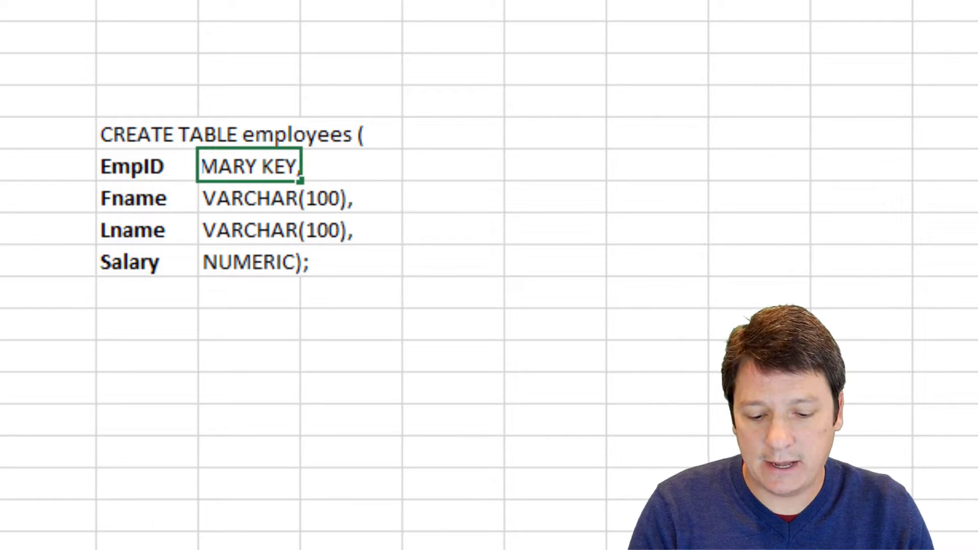
{"action": "key", "text": "Return"}
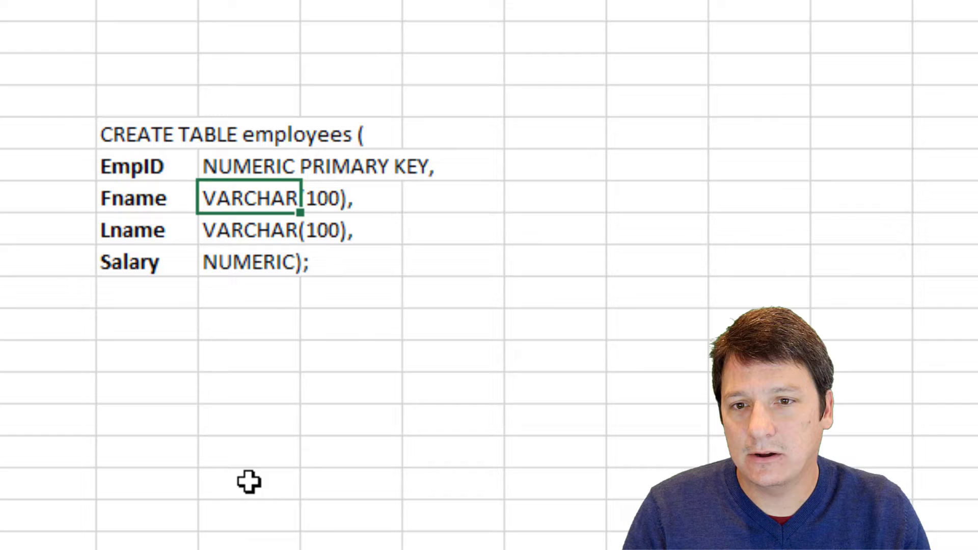
{"action": "left_click", "coordinate": [249, 481]}
{"action": "left_click_drag", "start_coordinate": [129, 129], "coordinate": [273, 268]}
Paste and run the CREATE TABLE statement in SQL Workbench/J, then run SELECT * FROM employees;.
{"action": "key", "text": "ctrl+c"}
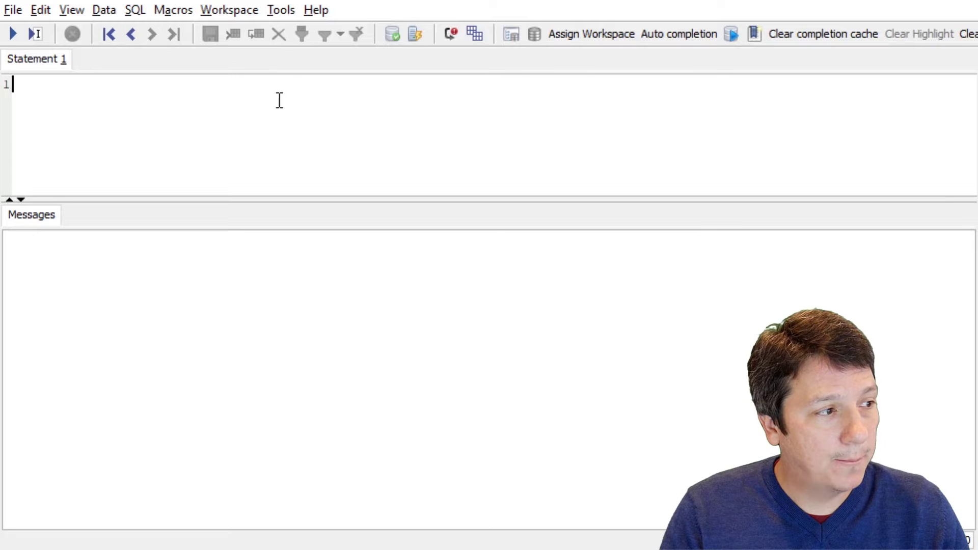
{"action": "key", "text": "ctrl+v"}
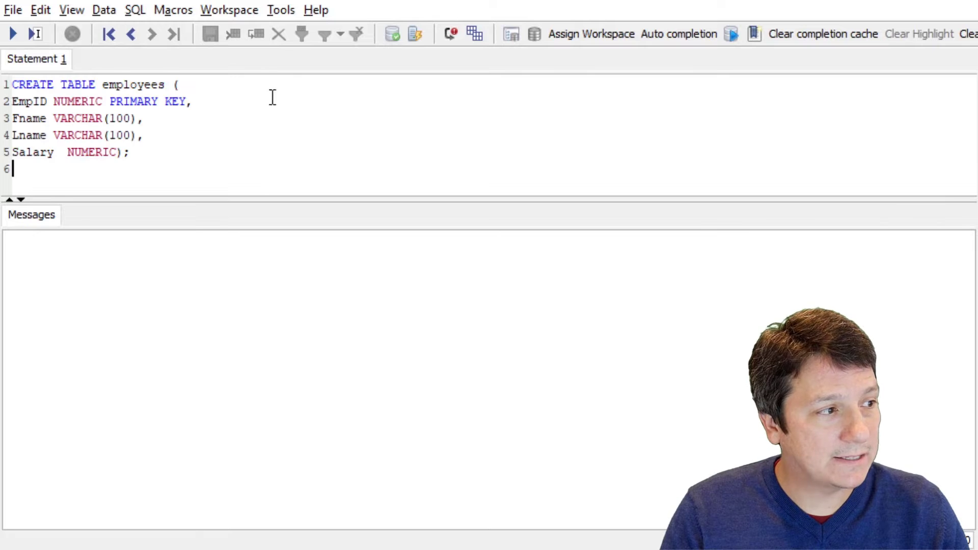
{"action": "left_click_drag", "start_coordinate": [133, 151], "coordinate": [21, 39]}
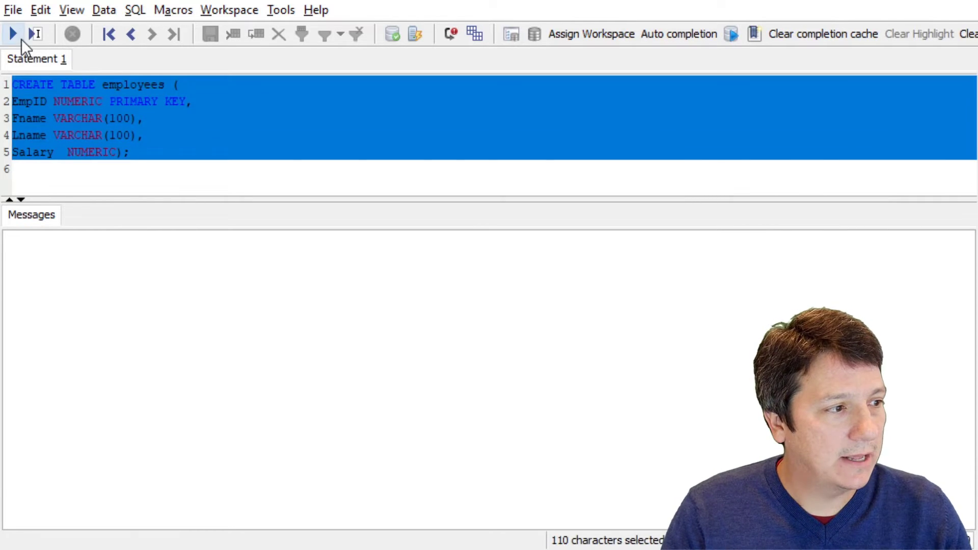
{"action": "left_click", "coordinate": [14, 34]}
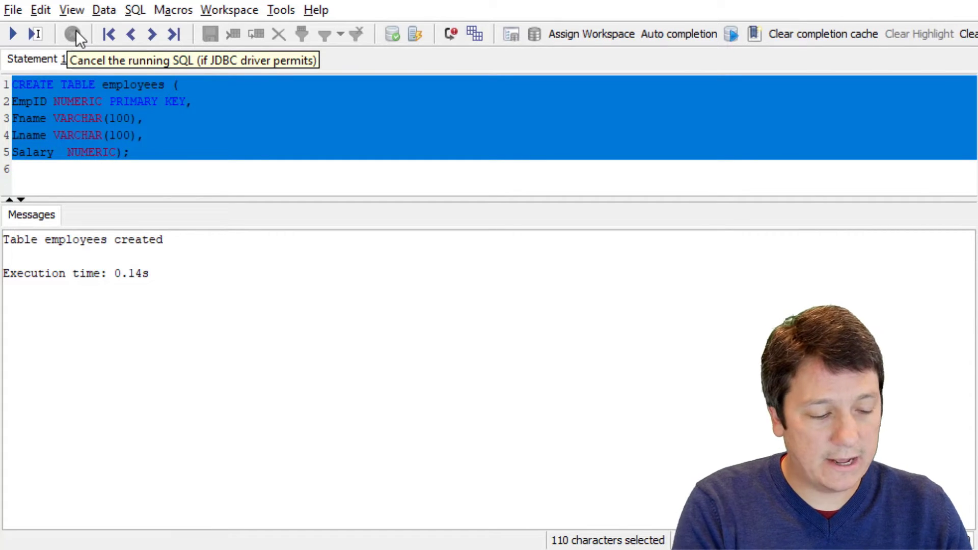
{"action": "type", "text": "SELECT * FRO"}
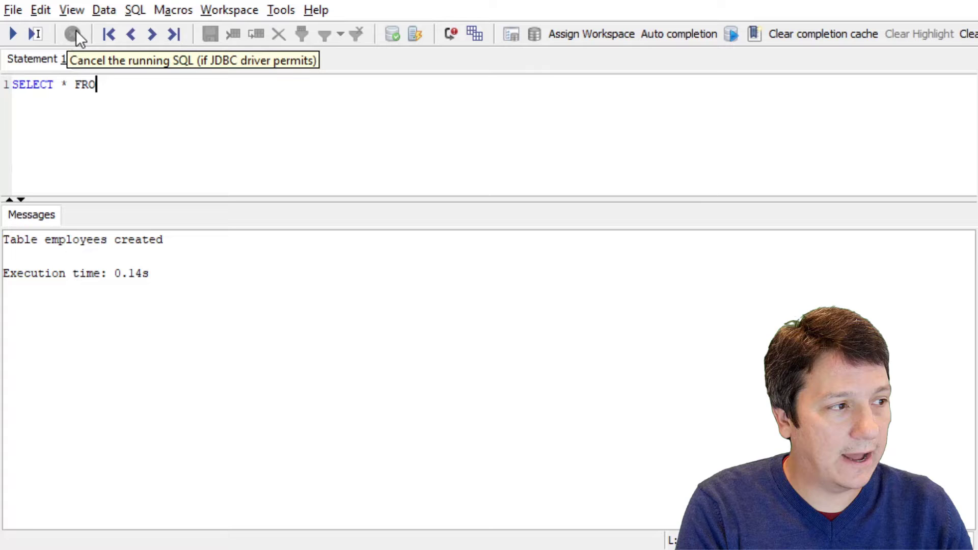
{"action": "type", "text": "M employees;"}
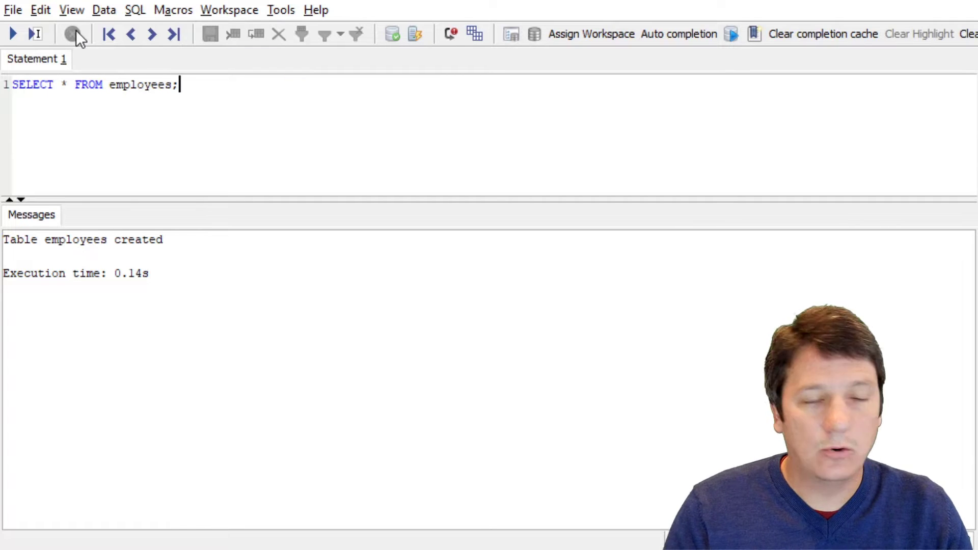
{"action": "key", "text": "ctrl+Return"}
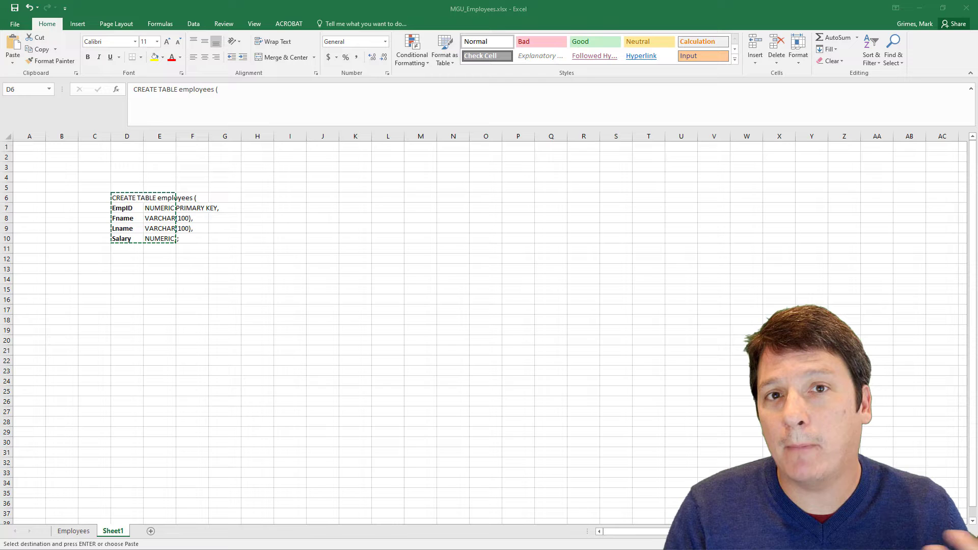
Insert a blank column A before EmpID on the Employees sheet and widen it.
{"action": "left_click", "coordinate": [84, 532]}
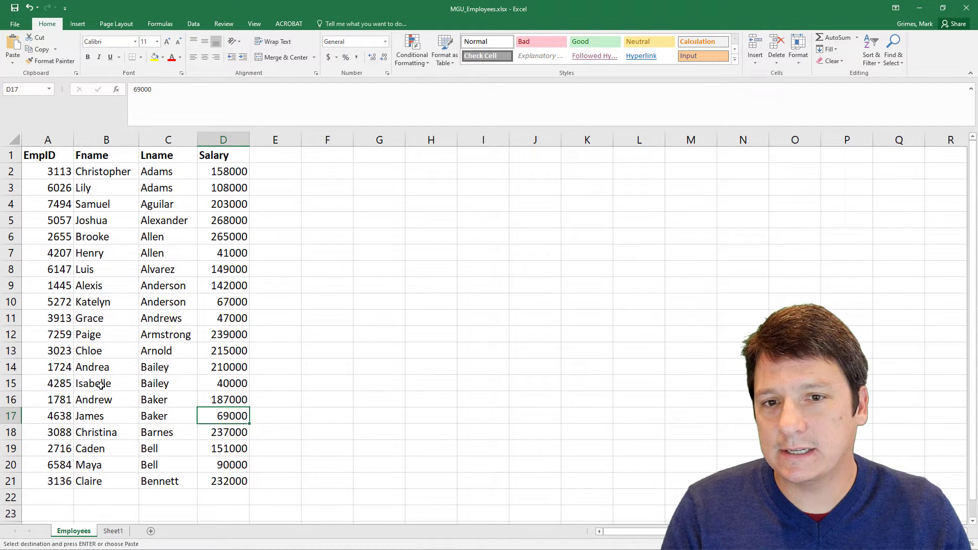
{"action": "left_click", "coordinate": [41, 137]}
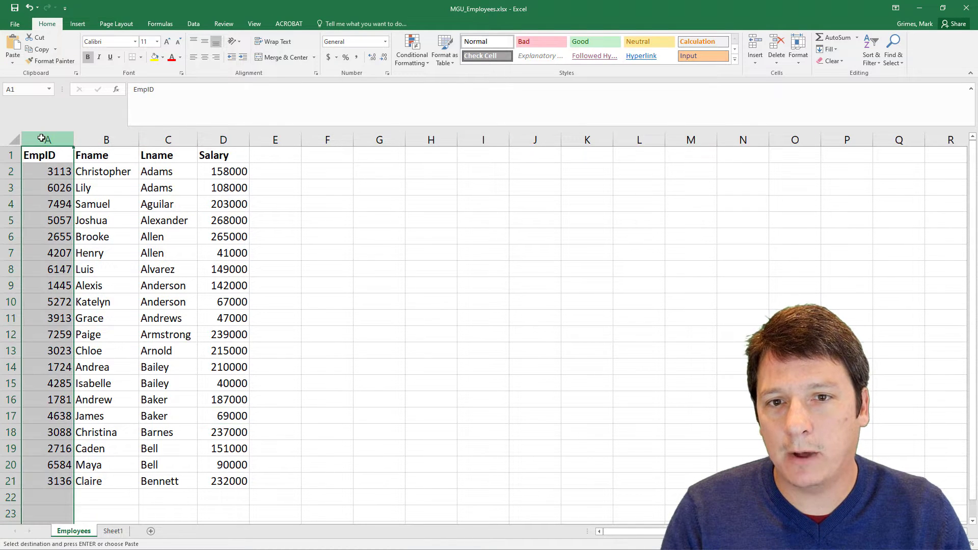
{"action": "key", "text": "Escape"}
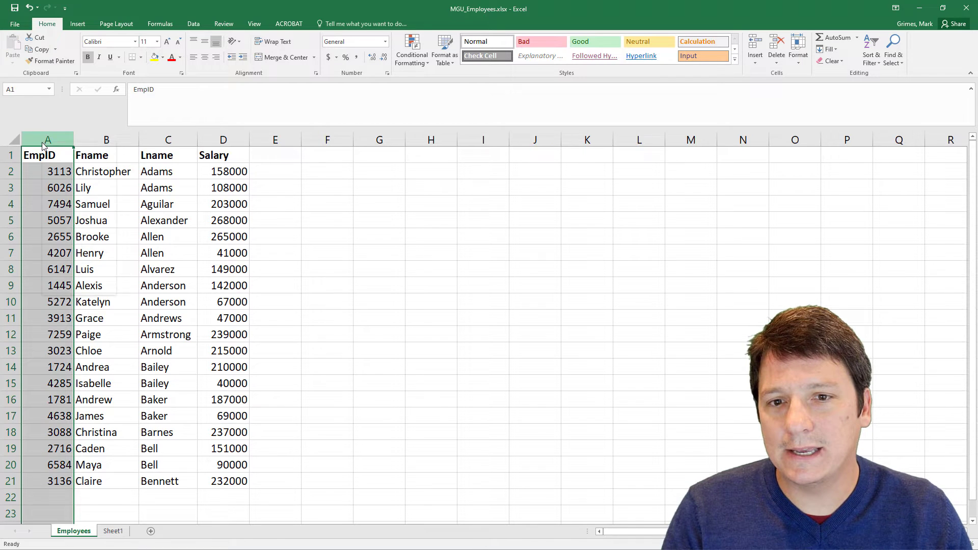
{"action": "right_click", "coordinate": [43, 142]}
{"action": "left_click", "coordinate": [73, 215]}
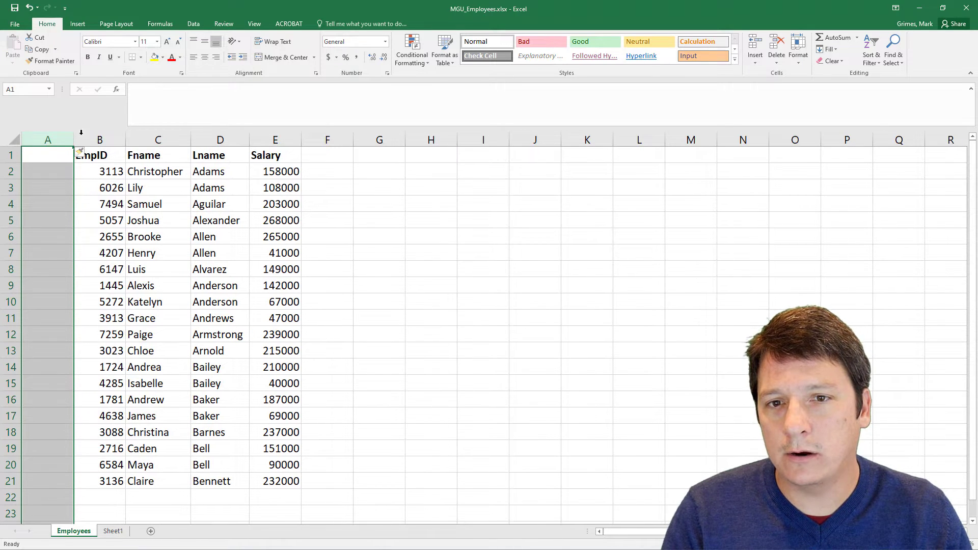
{"action": "left_click_drag", "start_coordinate": [71, 139], "coordinate": [263, 148]}
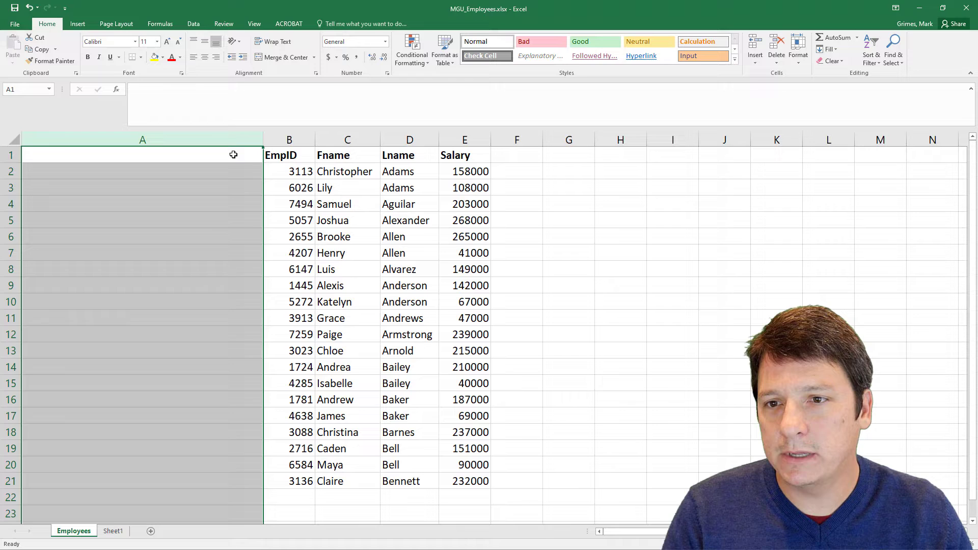
{"action": "left_click", "coordinate": [179, 169]}
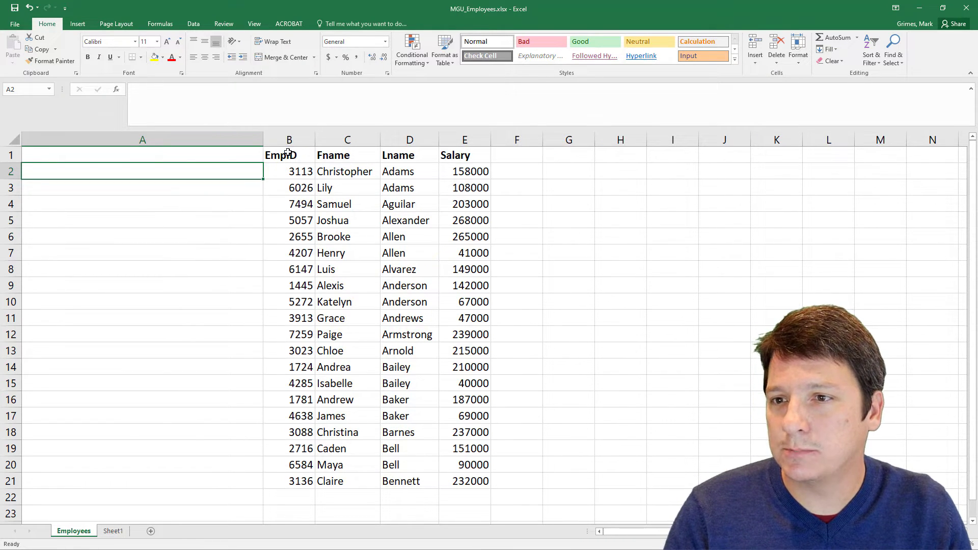
Type 'INSERT INTO employees VALUES (' into cell A2 beside the first employee row.
{"action": "left_click_drag", "start_coordinate": [288, 152], "coordinate": [466, 157]}
{"action": "left_click", "coordinate": [289, 174]}
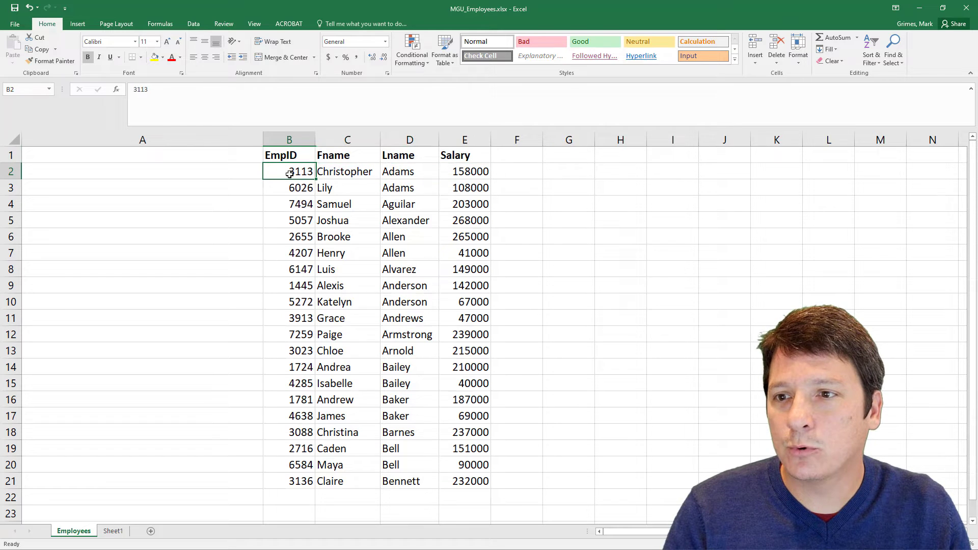
{"action": "left_click_drag", "start_coordinate": [288, 174], "coordinate": [472, 173]}
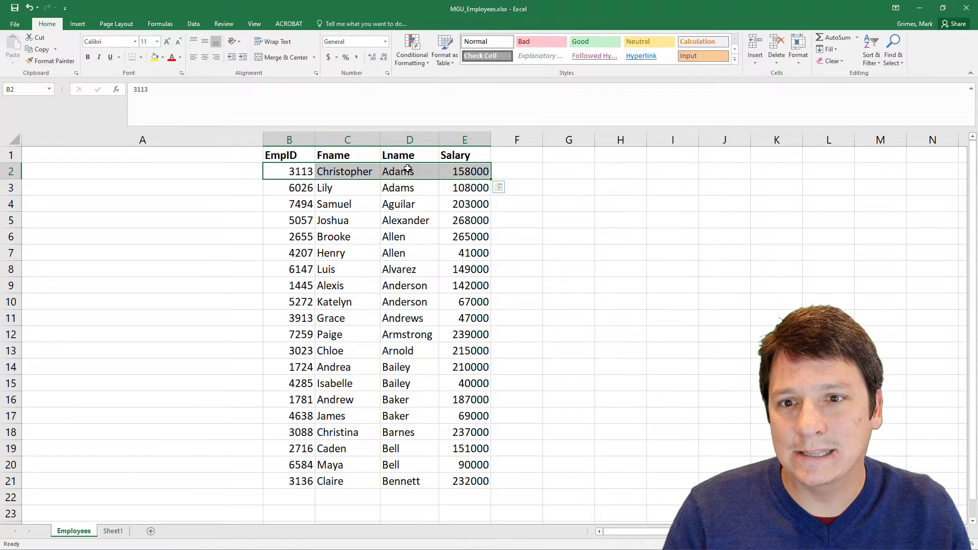
{"action": "left_click", "coordinate": [199, 173]}
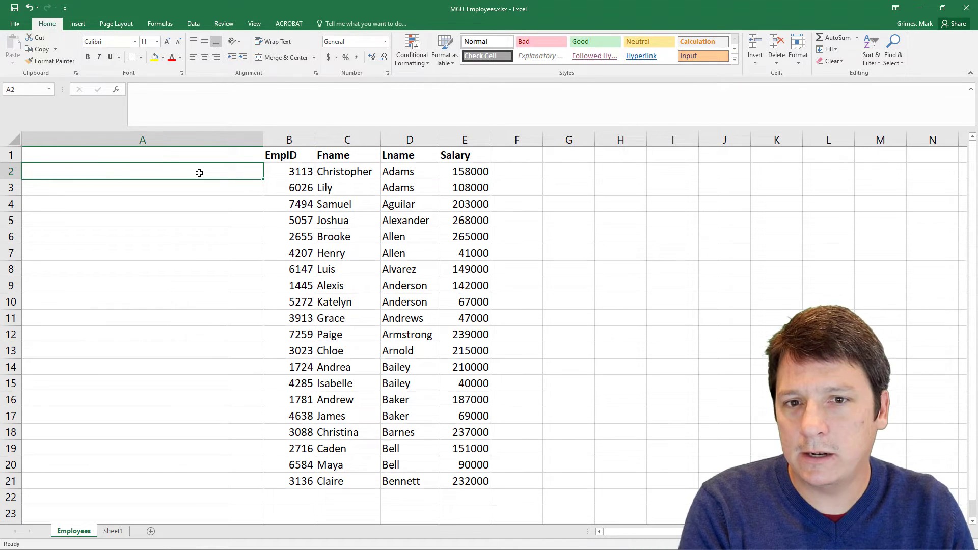
{"action": "type", "text": "INSERT INTO "}
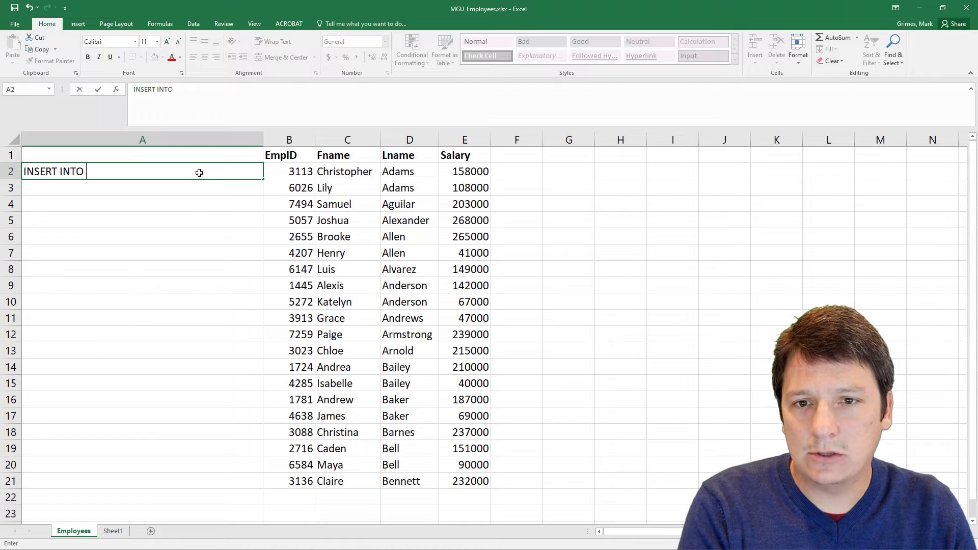
{"action": "type", "text": "empl"}
{"action": "key", "text": "BackSpace"}
{"action": "key", "text": "BackSpace"}
{"action": "type", "text": "mpl"}
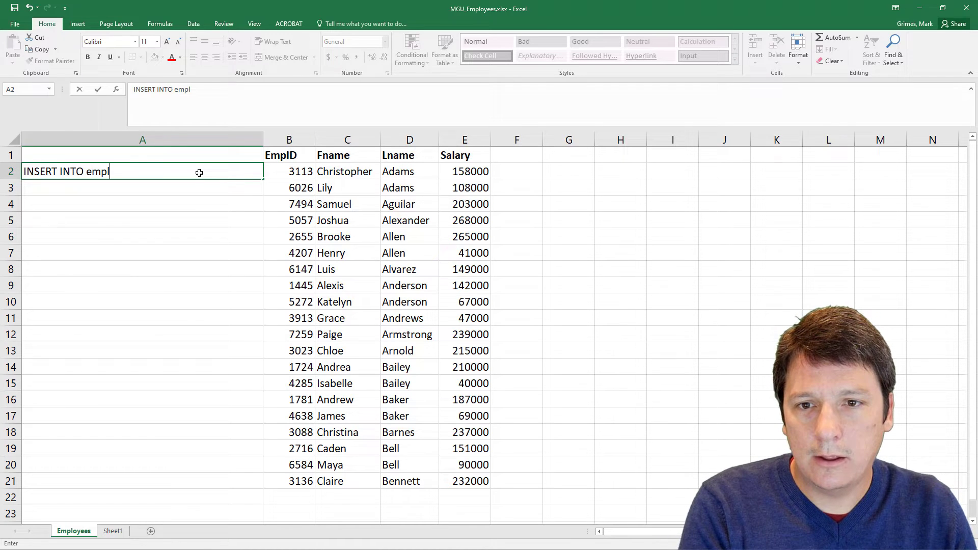
{"action": "type", "text": "oyees VALUE"}
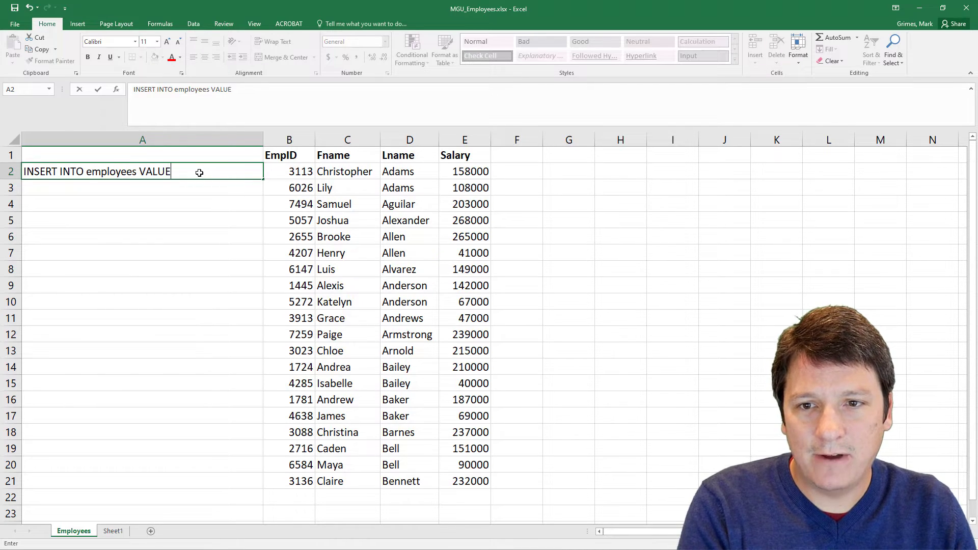
{"action": "type", "text": "S ("}
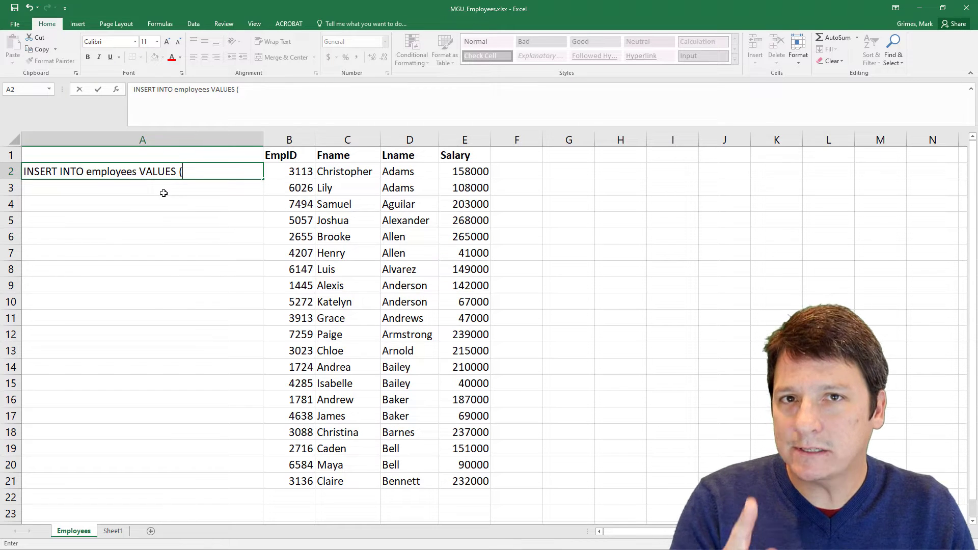
{"action": "left_click", "coordinate": [150, 185]}
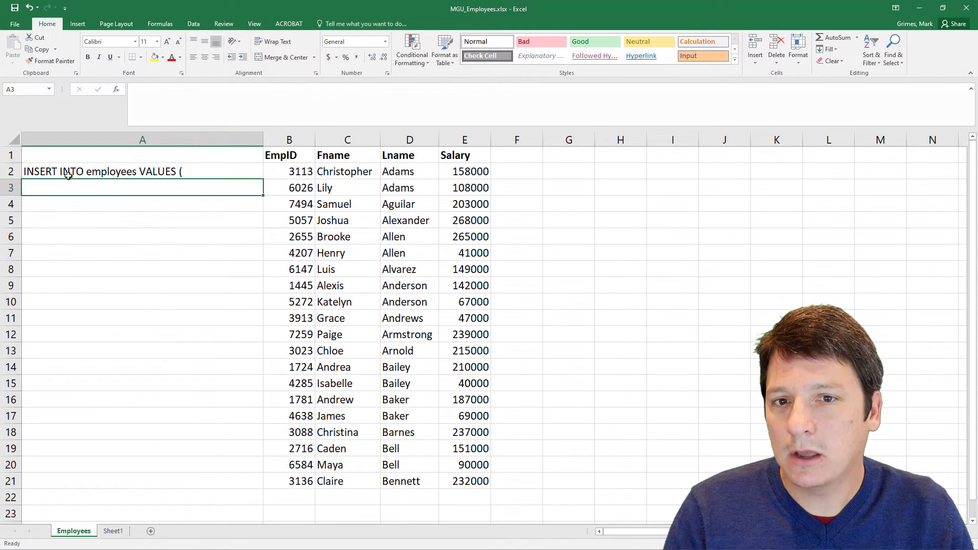
{"action": "left_click", "coordinate": [68, 173]}
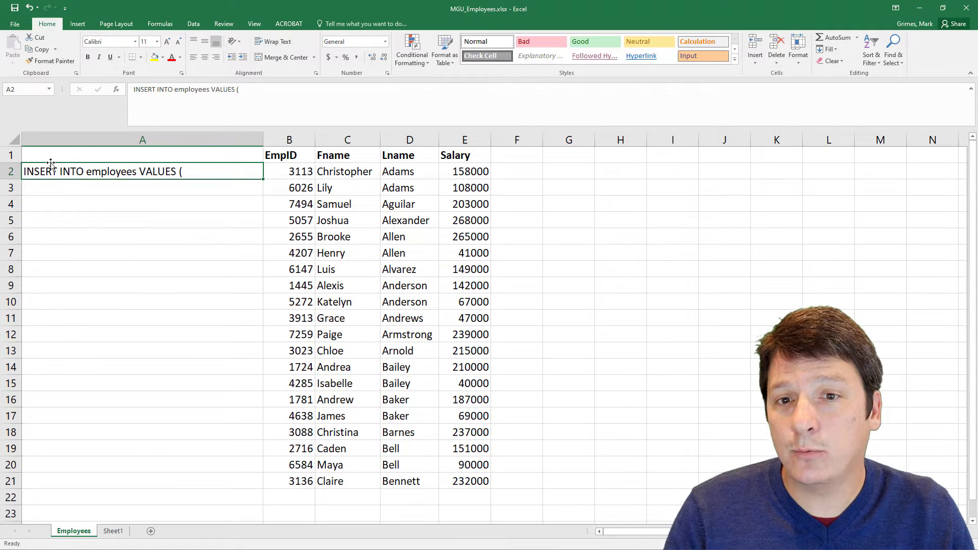
Turn A2 into the formula ="INSERT INTO employees VALUES ("&B2, showing EmpID 3113.
{"action": "left_click", "coordinate": [134, 89]}
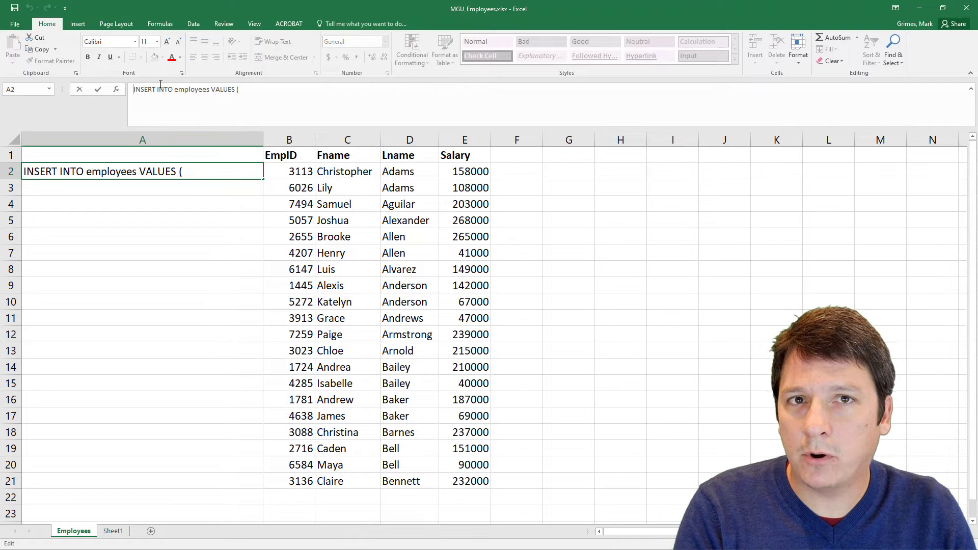
{"action": "type", "text": "="}
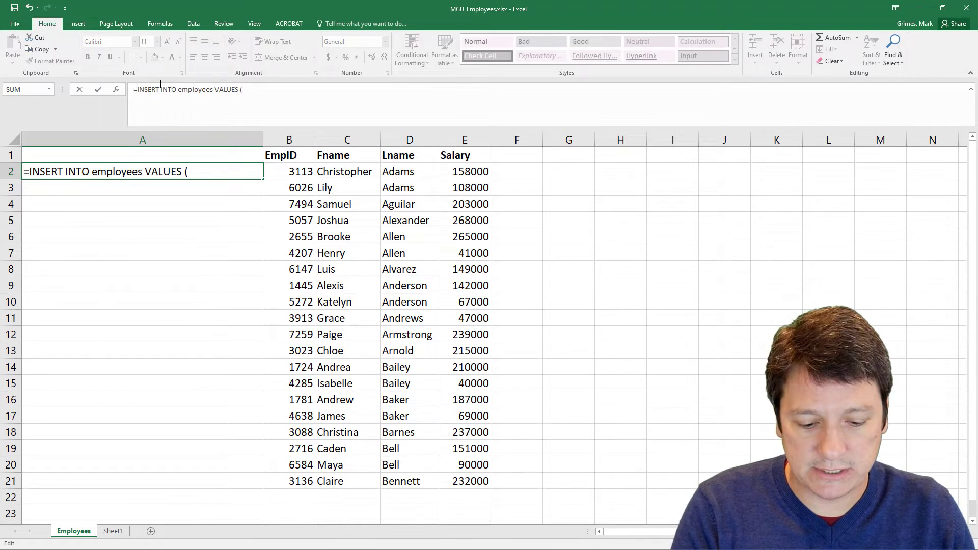
{"action": "type", "text": "\""}
{"action": "key", "text": "End"}
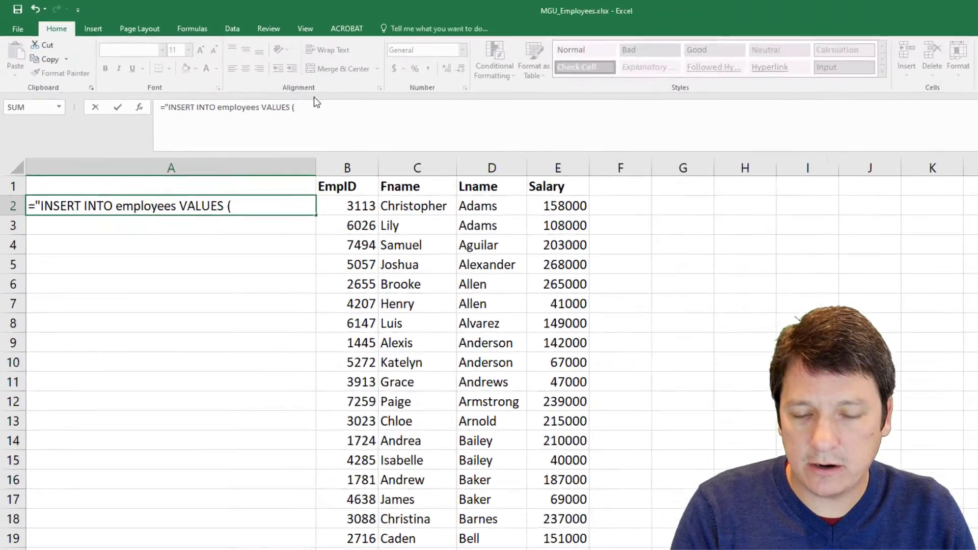
{"action": "type", "text": "\""}
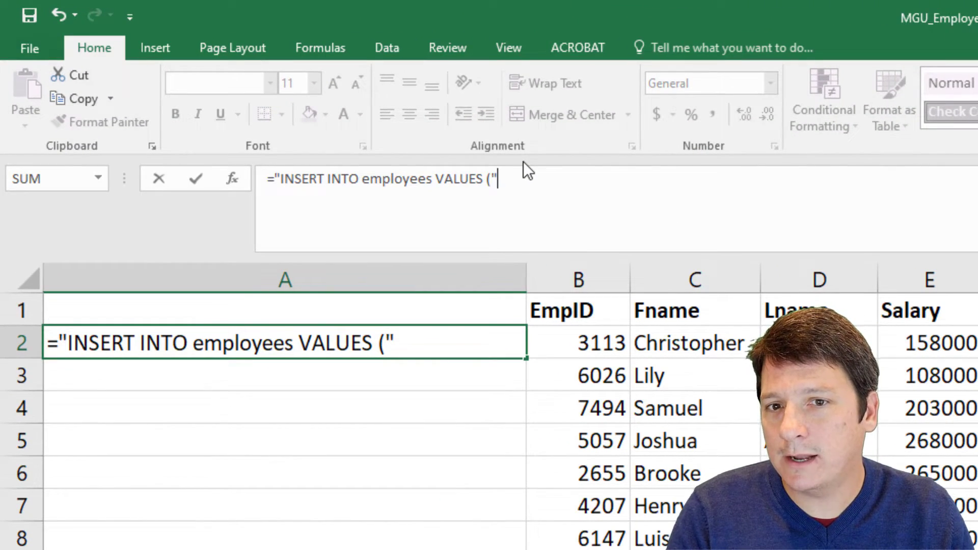
{"action": "key", "text": "Return"}
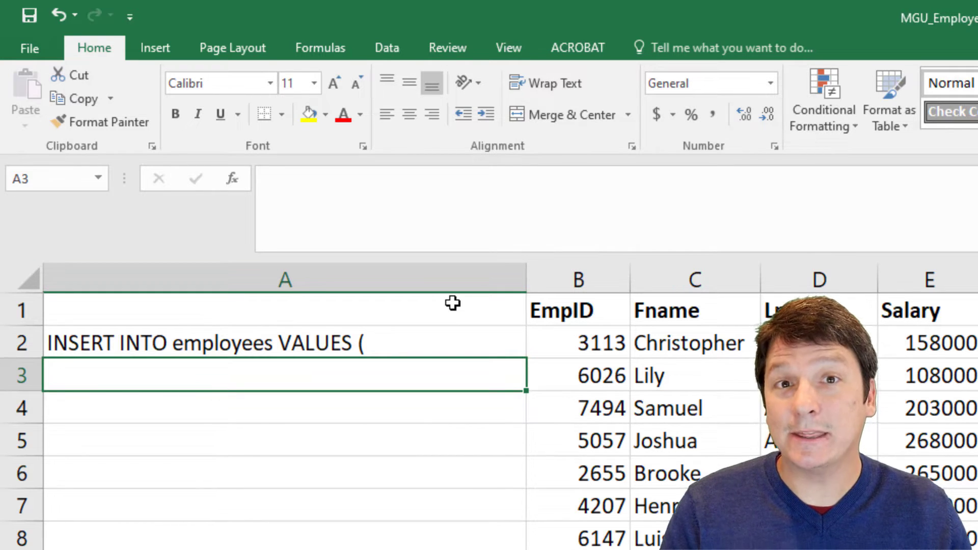
{"action": "left_click", "coordinate": [224, 341]}
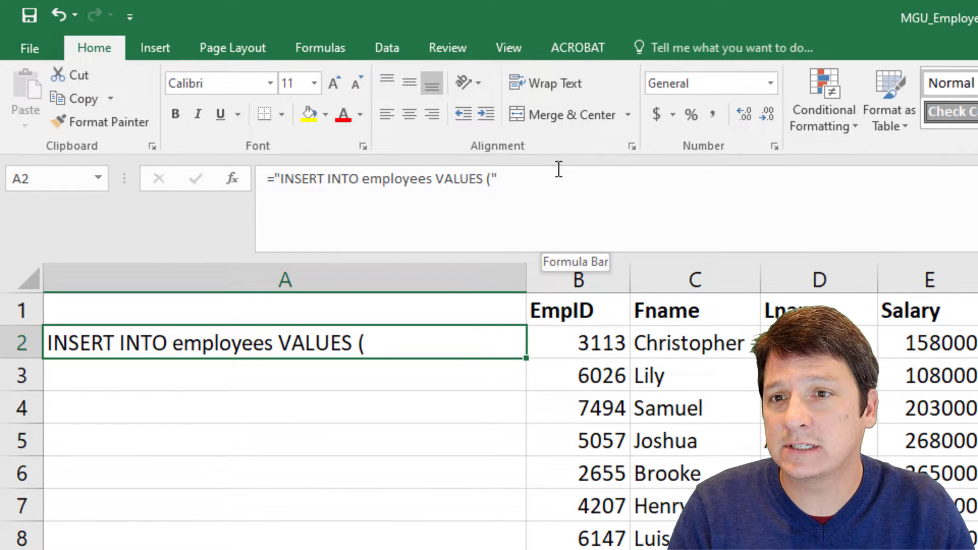
{"action": "left_click", "coordinate": [513, 183]}
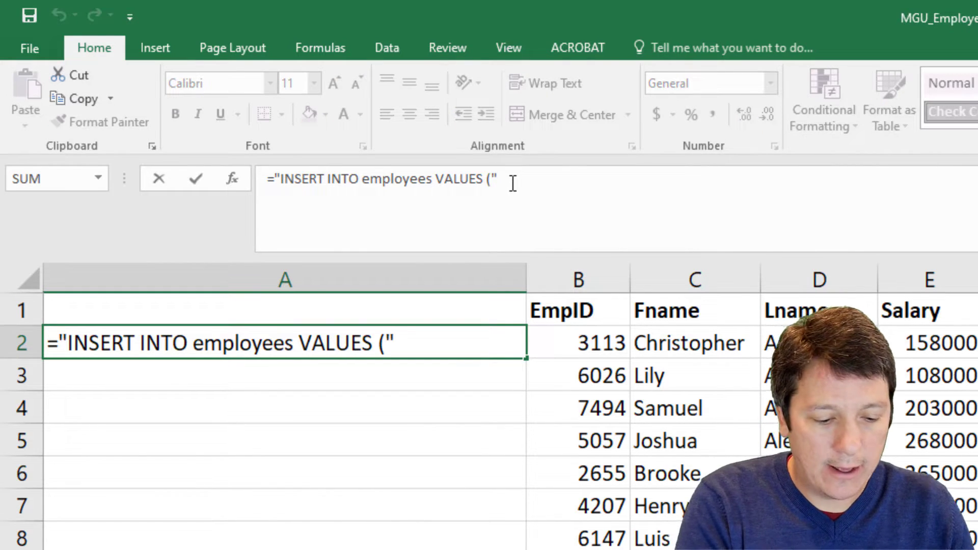
{"action": "type", "text": "&"}
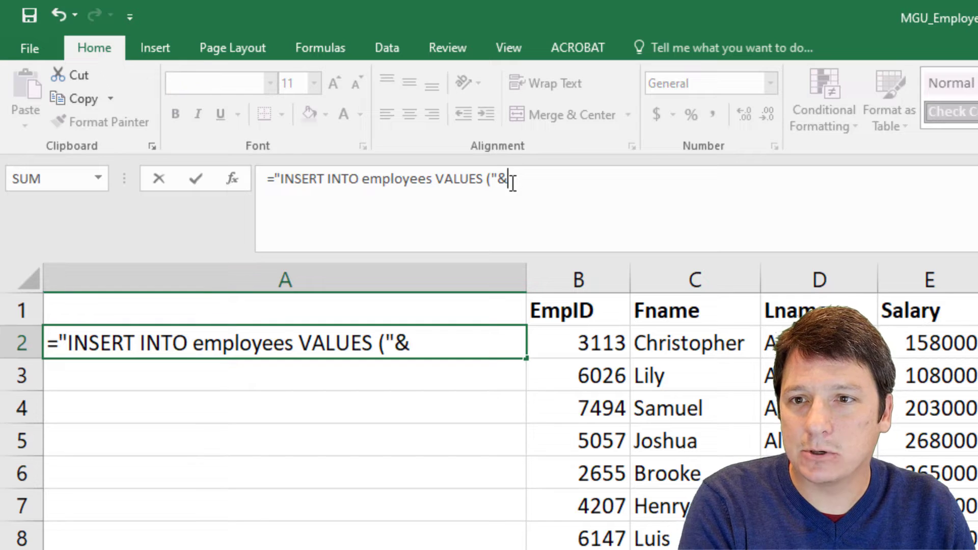
{"action": "left_click", "coordinate": [598, 342]}
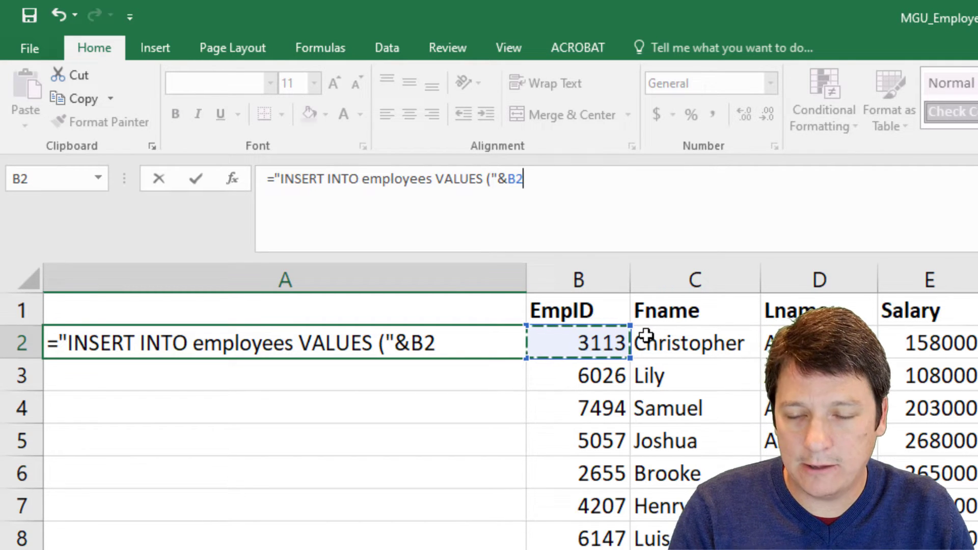
{"action": "key", "text": "Return"}
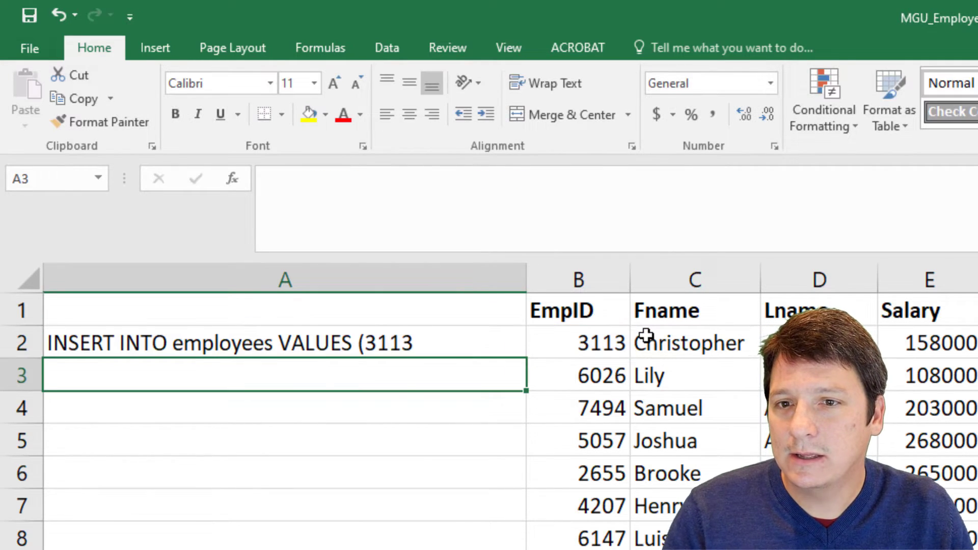
Fill the A2 formula down through A21 for all 20 employees.
{"action": "left_click", "coordinate": [505, 354]}
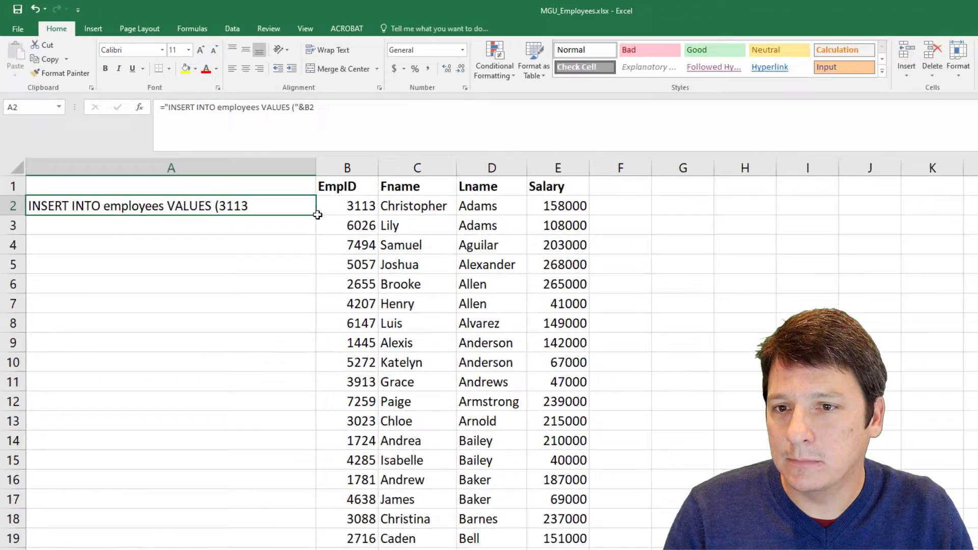
{"action": "left_click_drag", "start_coordinate": [318, 215], "coordinate": [314, 549]}
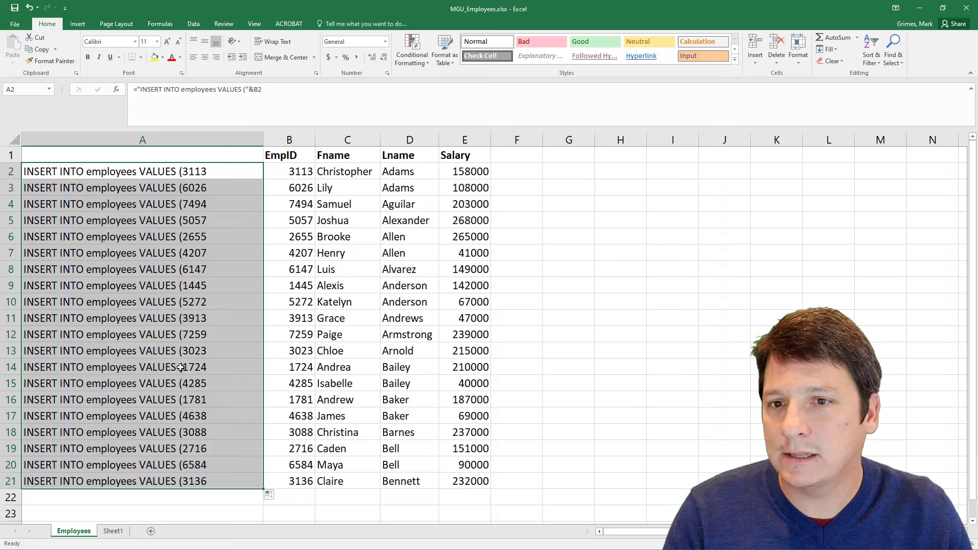
{"action": "left_click", "coordinate": [179, 174]}
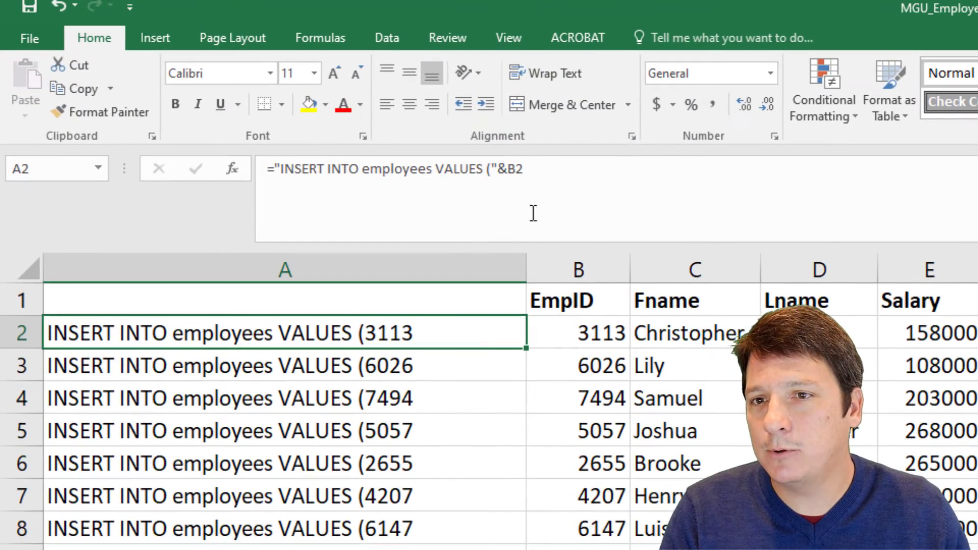
Append &"," after B2 in A2's formula so a comma follows the EmpID.
{"action": "left_click", "coordinate": [532, 168]}
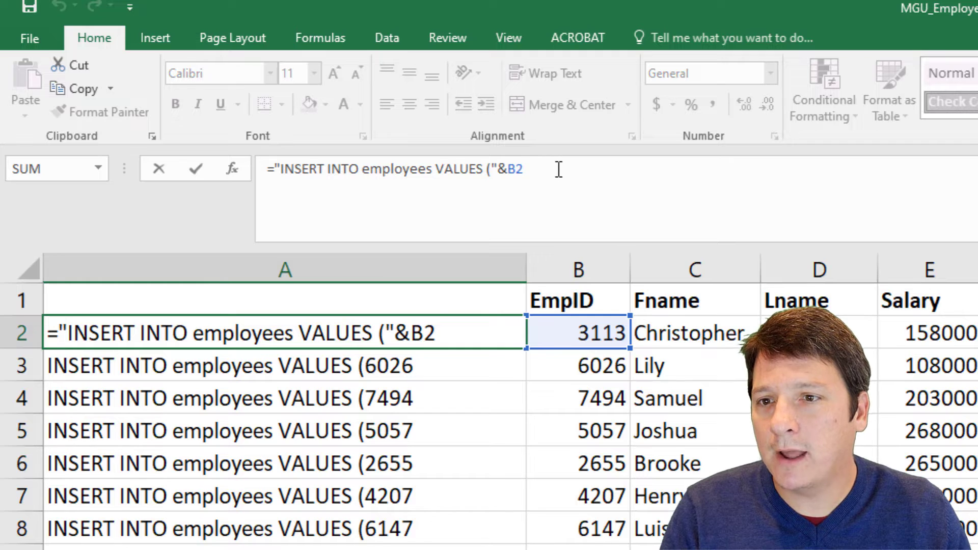
{"action": "left_click", "coordinate": [426, 403]}
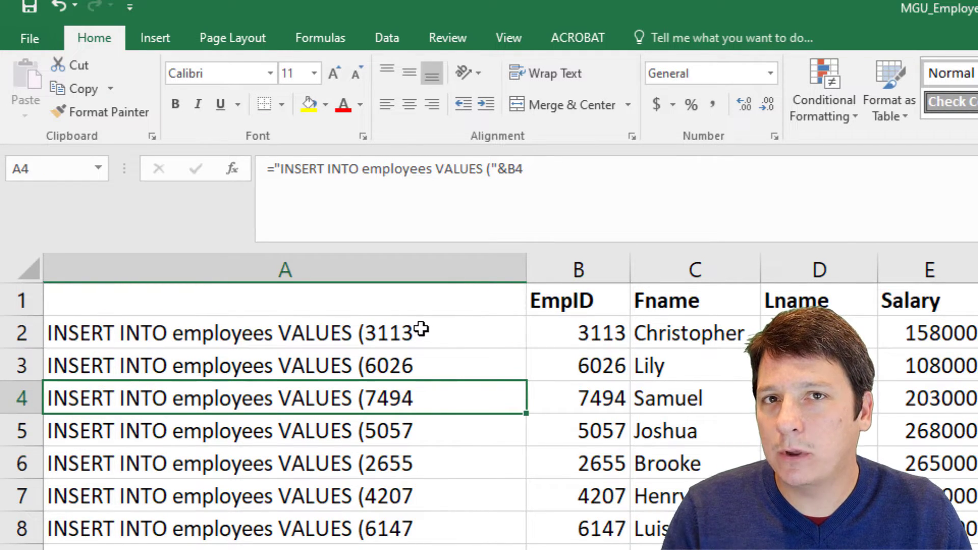
{"action": "left_click", "coordinate": [420, 330]}
{"action": "left_click", "coordinate": [512, 170]}
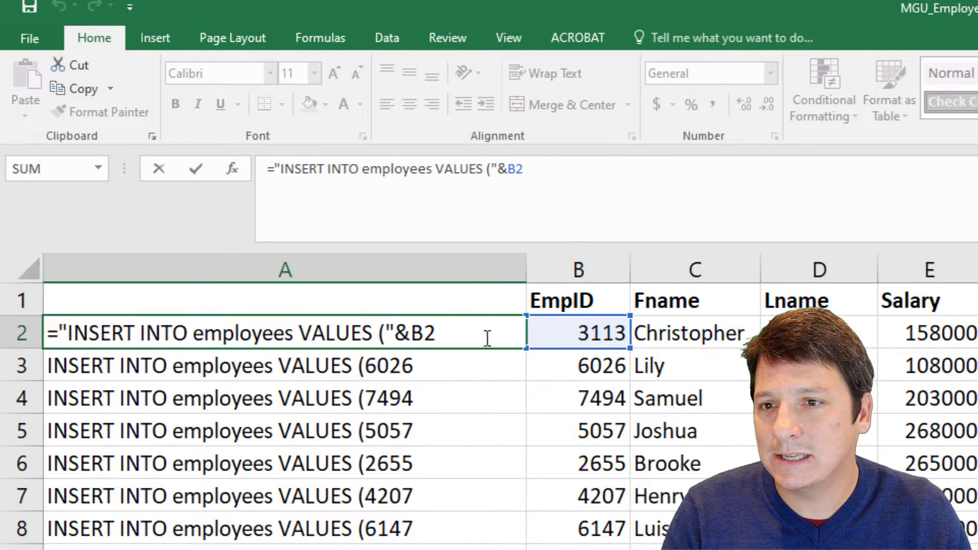
{"action": "type", "text": "&"}
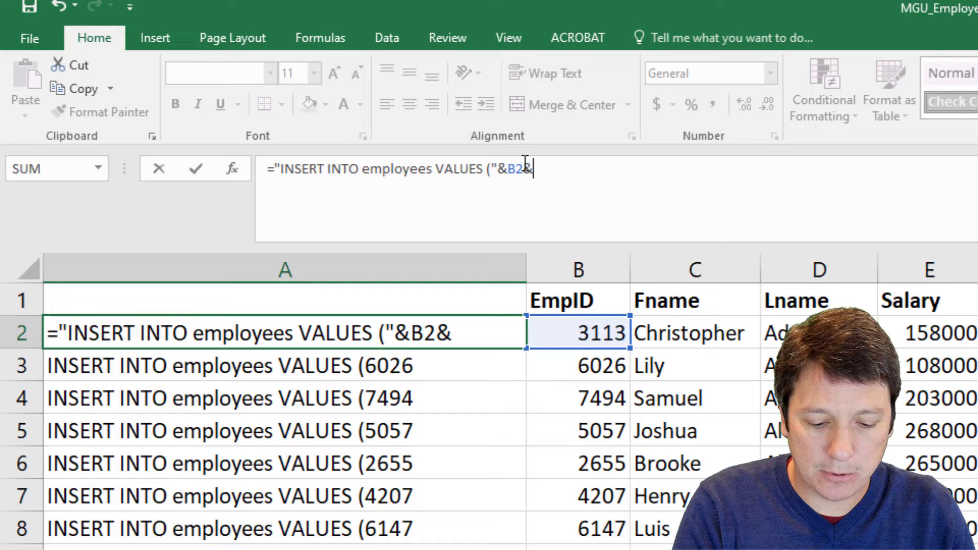
{"action": "type", "text": "\","}
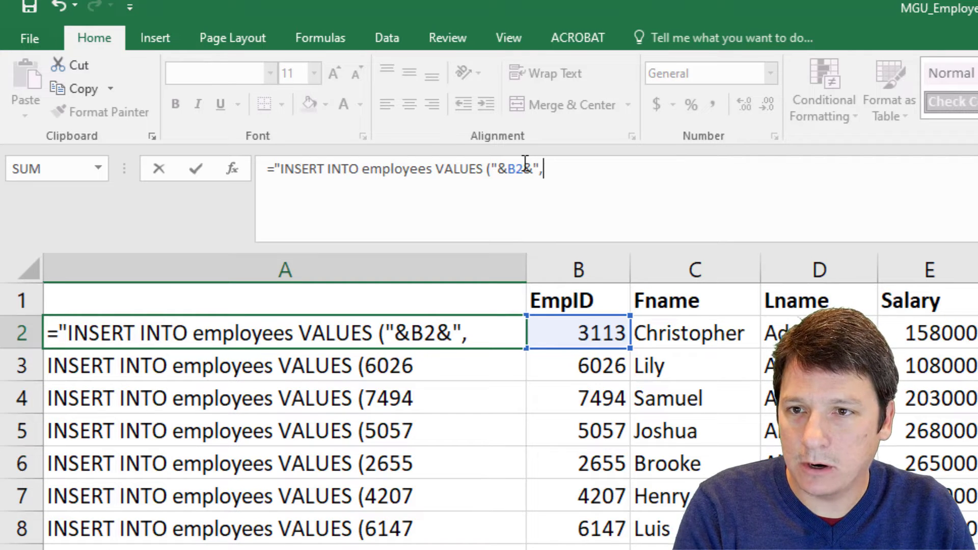
{"action": "type", "text": "\""}
{"action": "key", "text": "Return"}
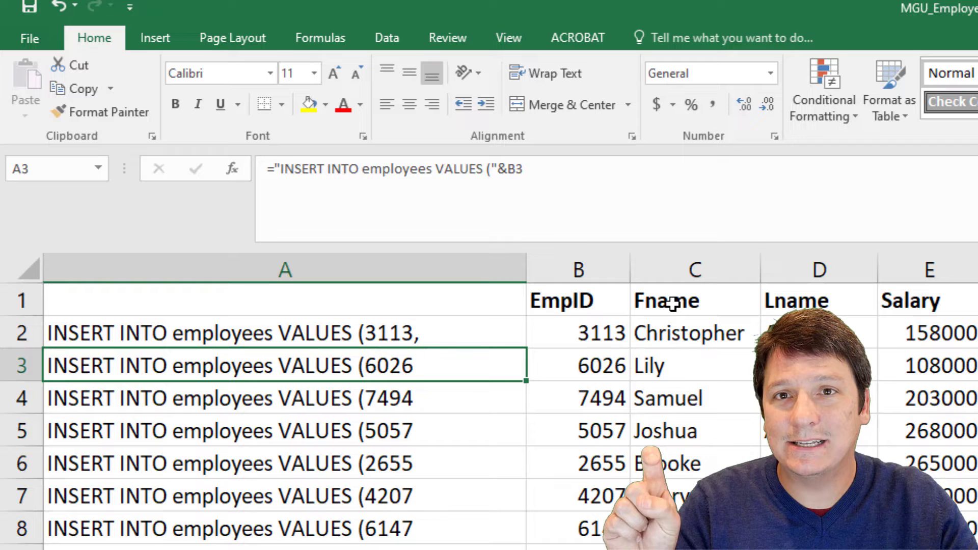
Append an opening single quote after the ID 3113 in A2's formula.
{"action": "left_click", "coordinate": [382, 334]}
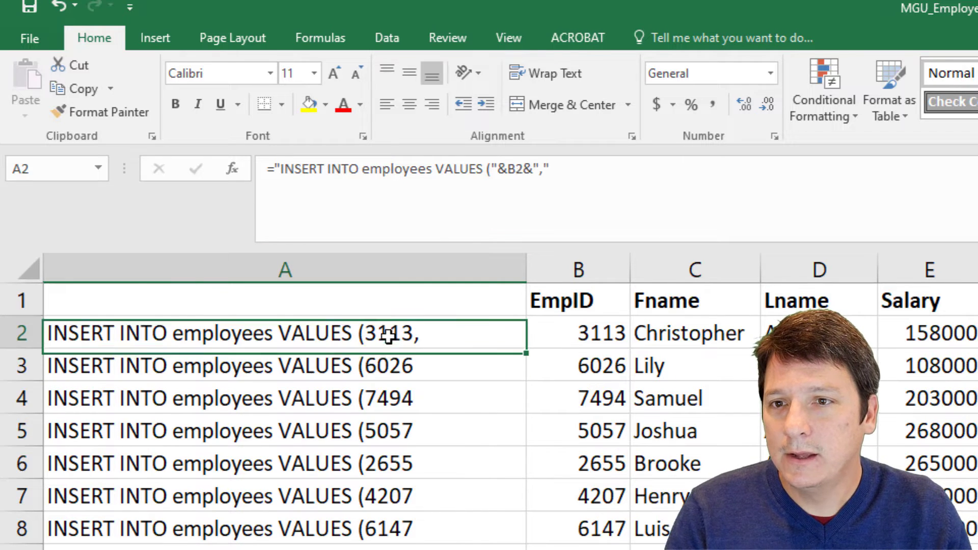
{"action": "left_click", "coordinate": [548, 168]}
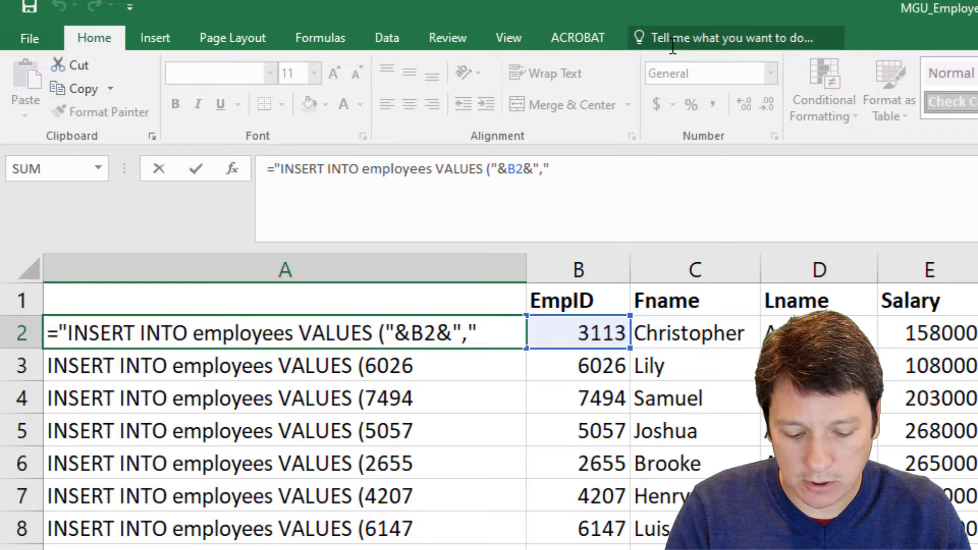
{"action": "type", "text": "'"}
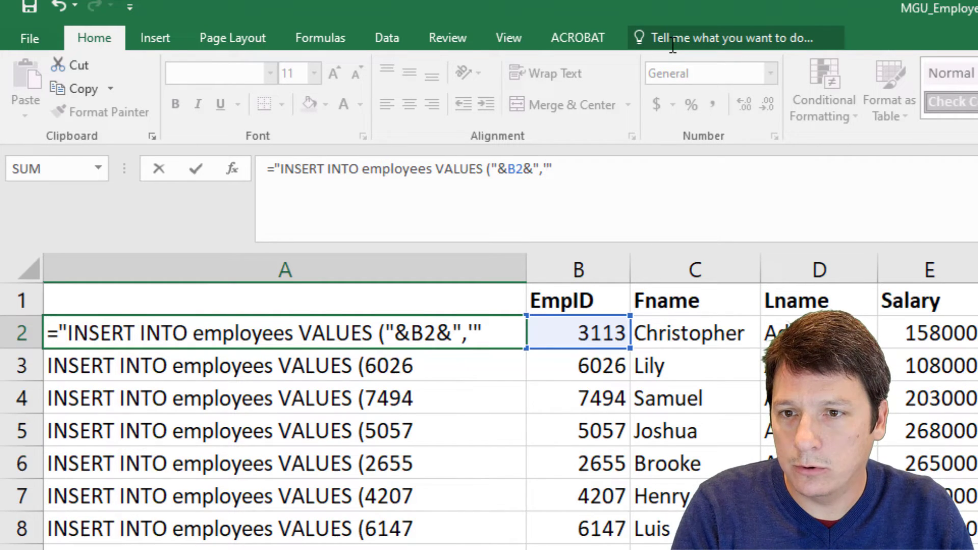
{"action": "key", "text": "Return"}
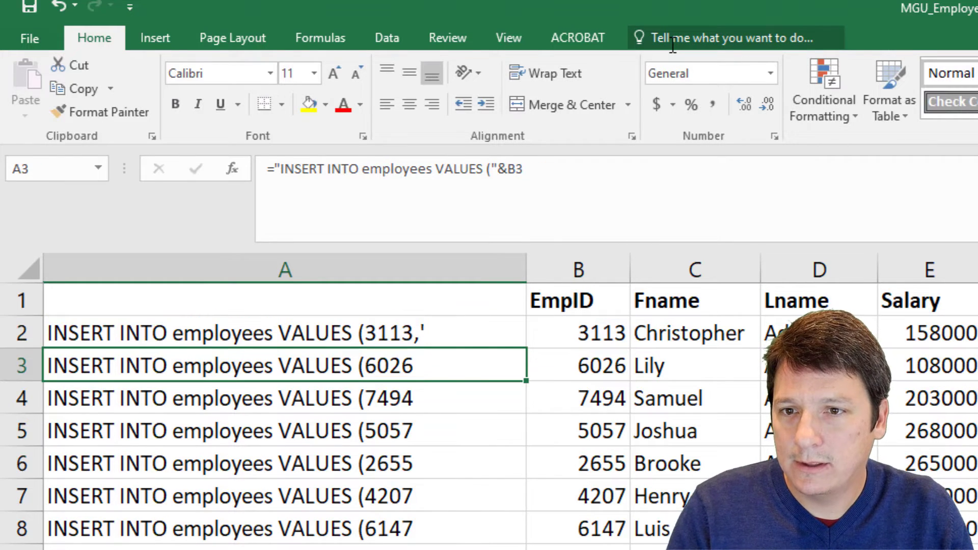
Join the first name from C2 onto A2's statement and widen column A to show it.
{"action": "left_click", "coordinate": [439, 339]}
{"action": "left_click", "coordinate": [575, 171]}
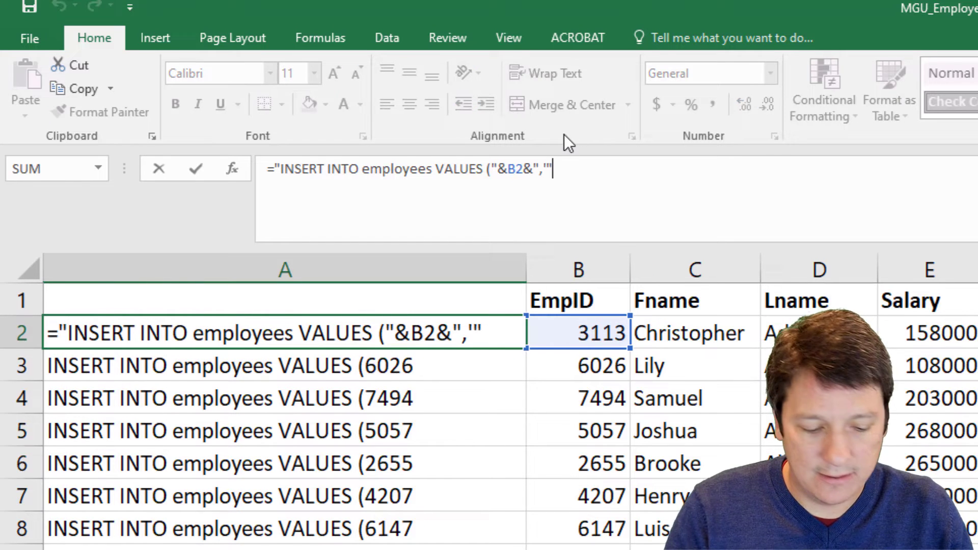
{"action": "type", "text": "&"}
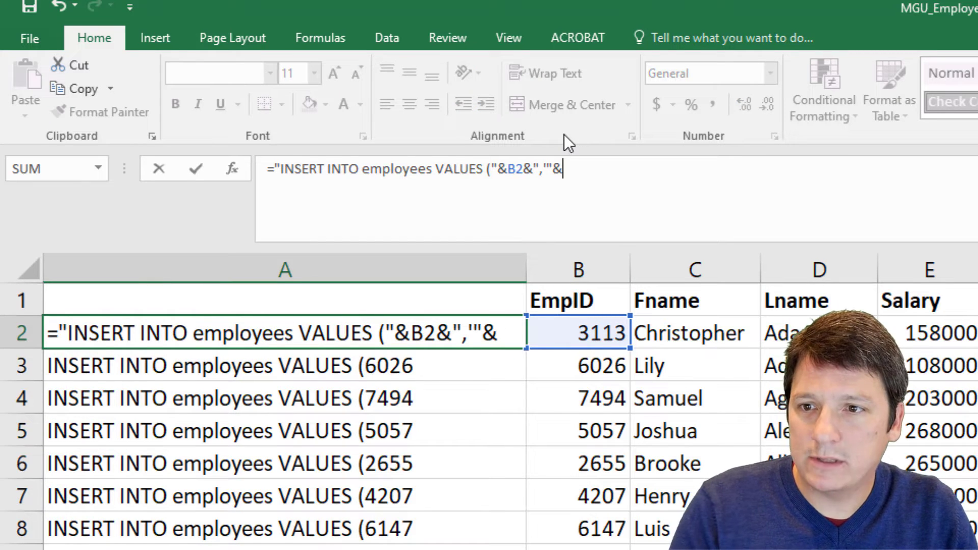
{"action": "left_click", "coordinate": [668, 334]}
{"action": "key", "text": "Return"}
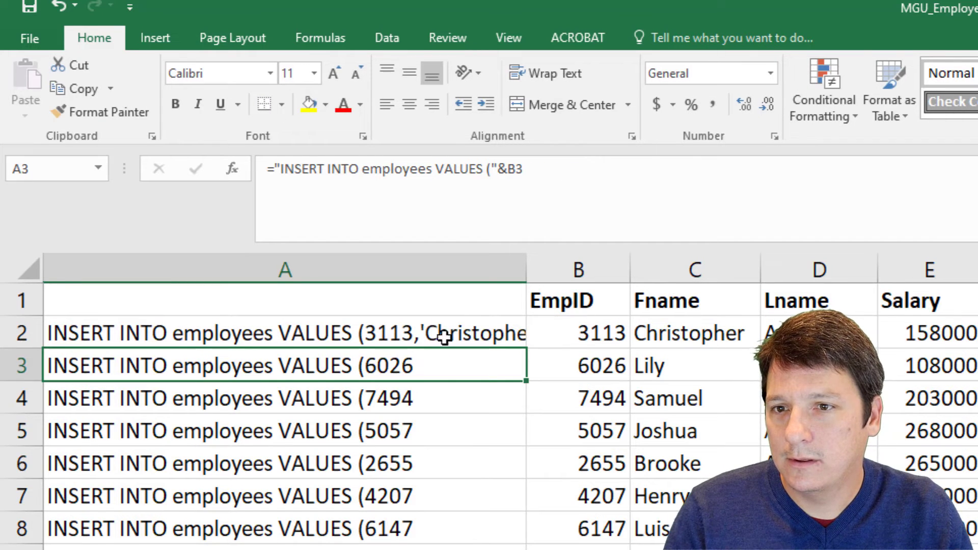
{"action": "left_click_drag", "start_coordinate": [526, 269], "coordinate": [853, 269]}
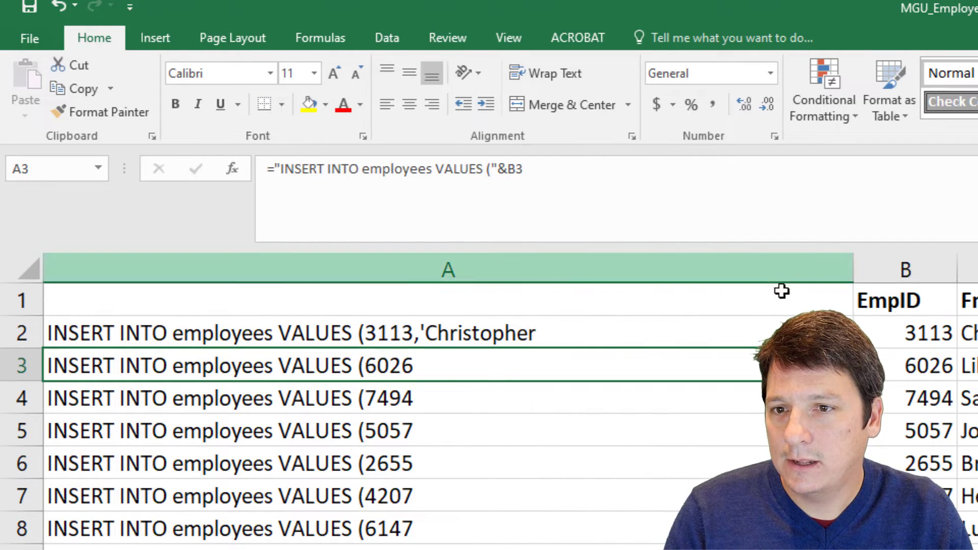
{"action": "left_click", "coordinate": [501, 329]}
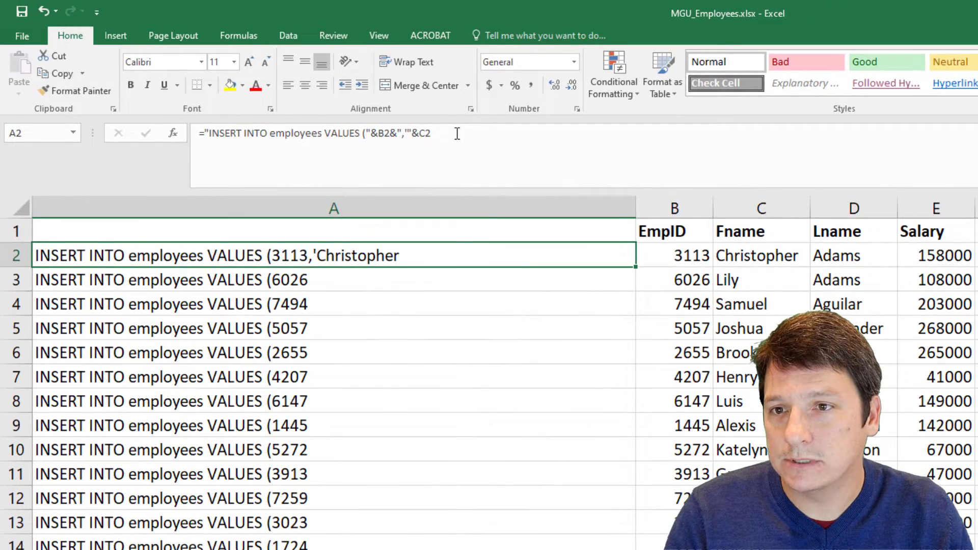
Close the first name's quote by appending &"','" to A2's formula.
{"action": "key", "text": "F2"}
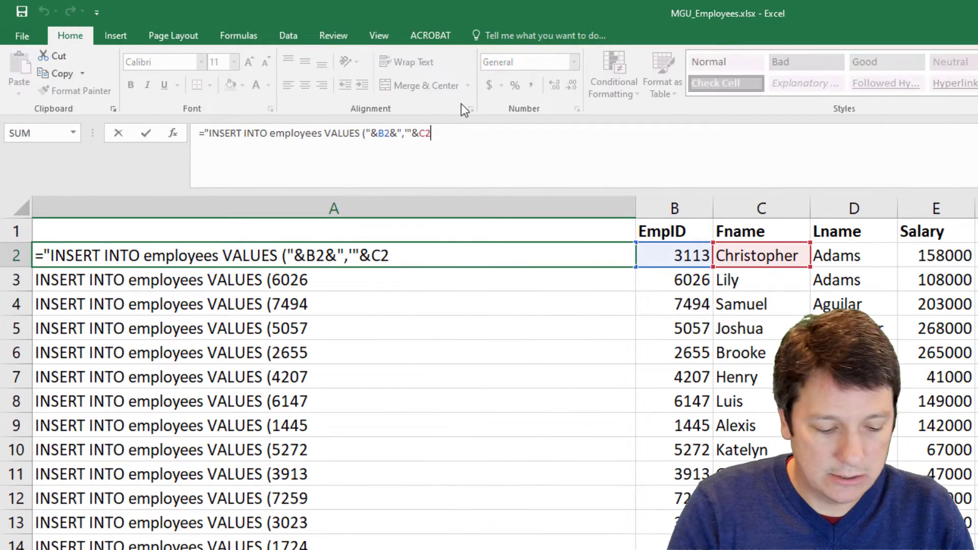
{"action": "type", "text": "&"}
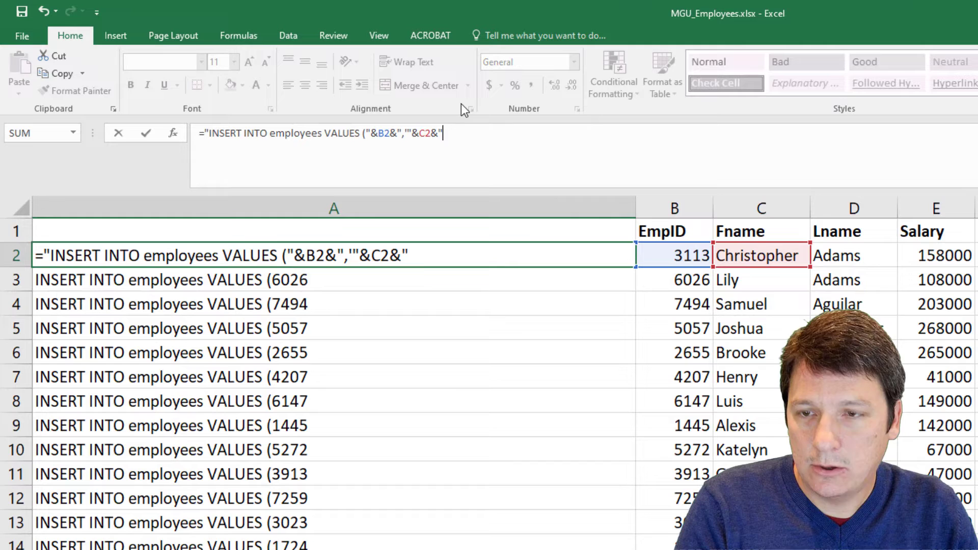
{"action": "type", "text": "\""}
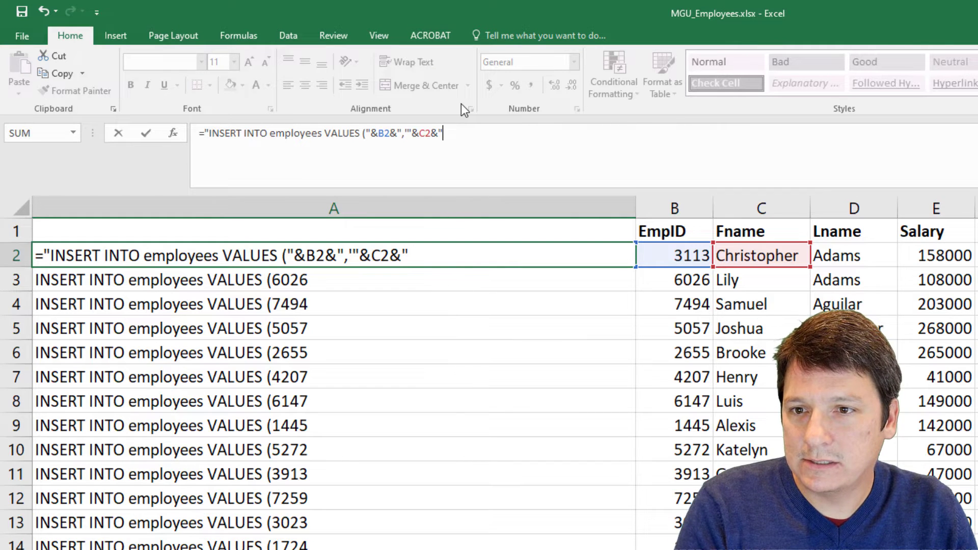
{"action": "type", "text": "',"}
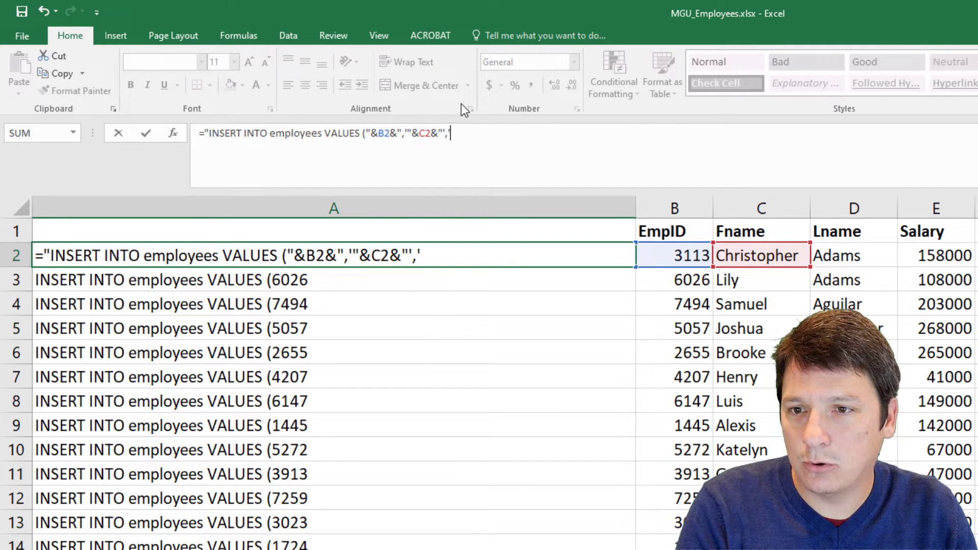
{"action": "type", "text": "'\""}
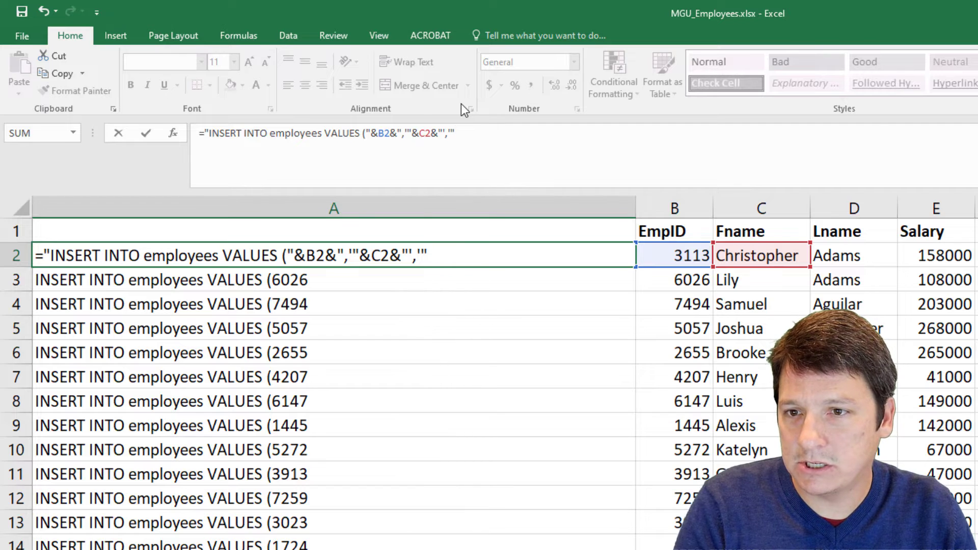
{"action": "key", "text": "Return"}
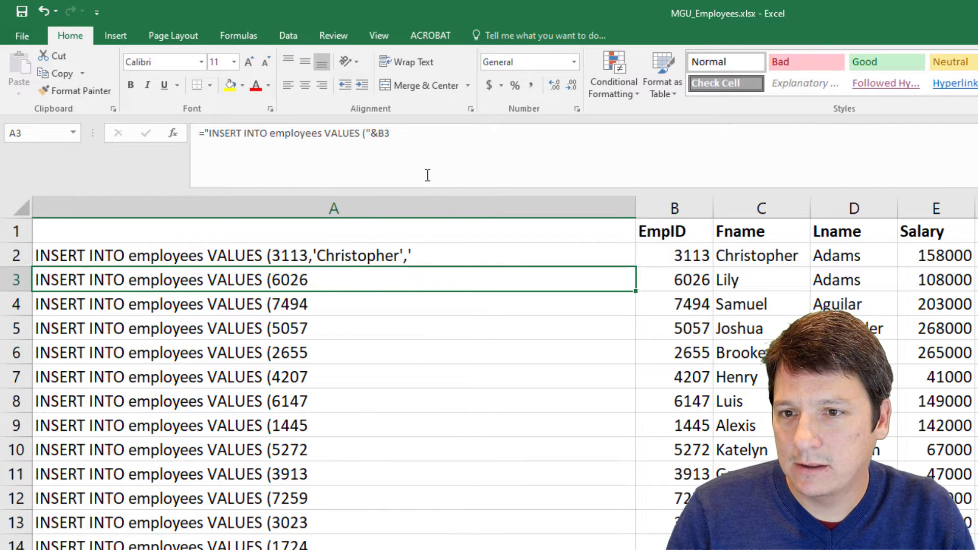
Append the last name from D2 and a closing quote and comma, giving 'Adams',.
{"action": "left_click", "coordinate": [398, 253]}
{"action": "left_click", "coordinate": [484, 132]}
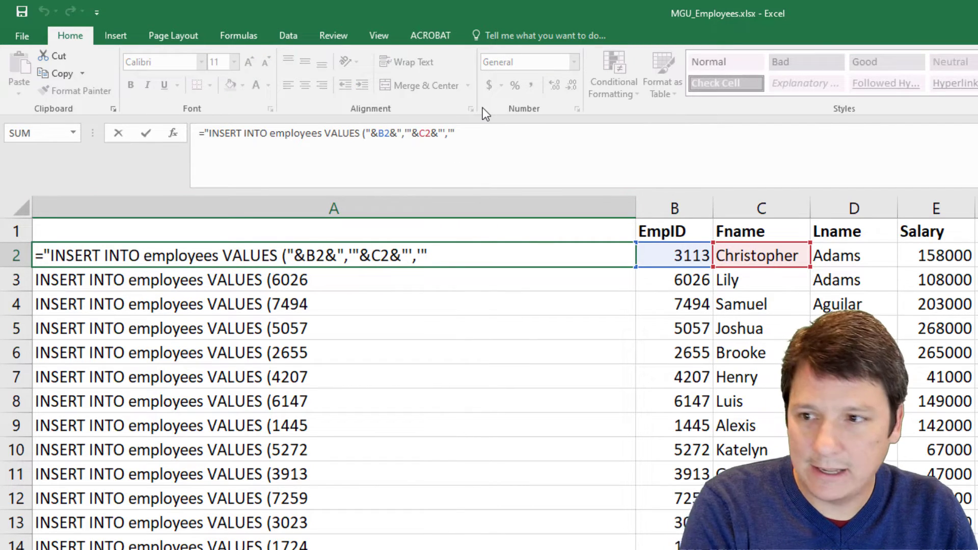
{"action": "type", "text": "&"}
{"action": "left_click", "coordinate": [839, 253]}
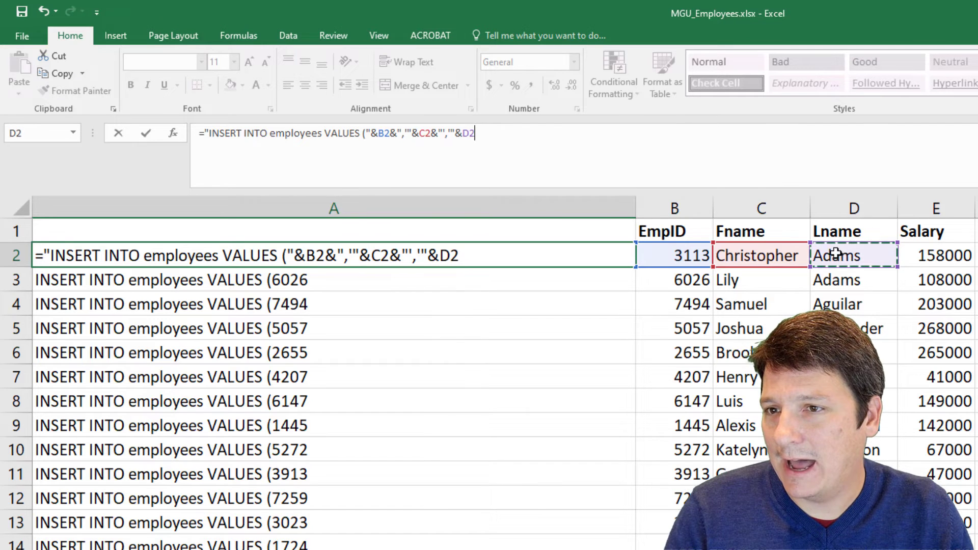
{"action": "type", "text": "&"}
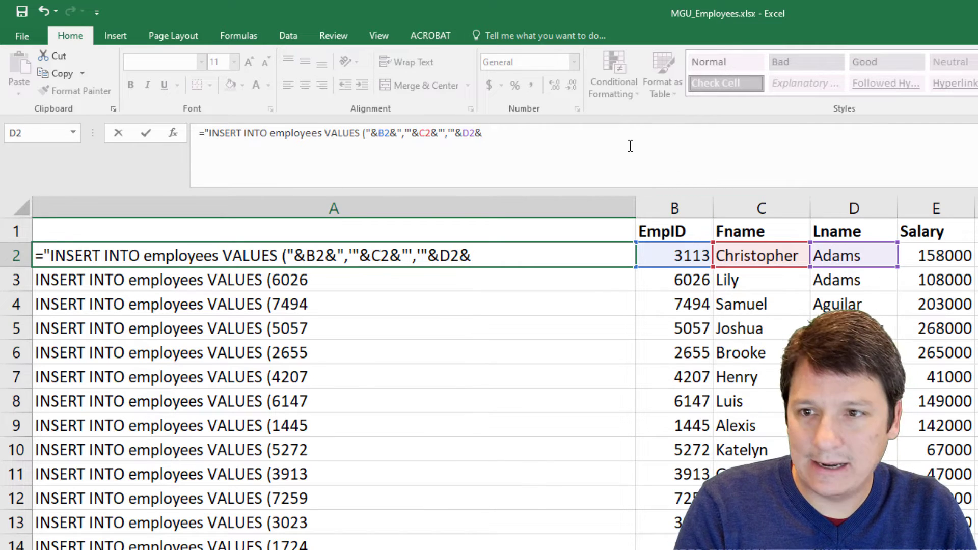
{"action": "type", "text": "\""}
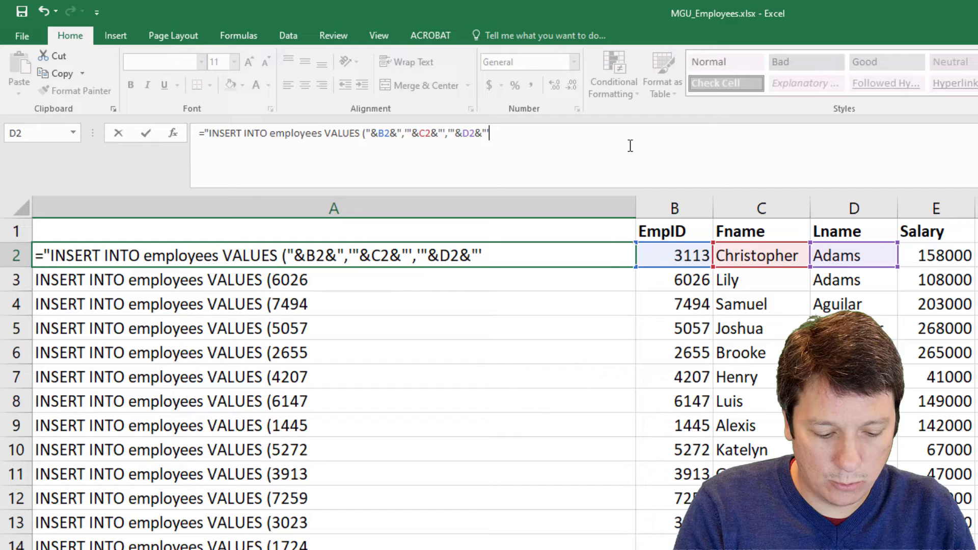
{"action": "type", "text": "',"}
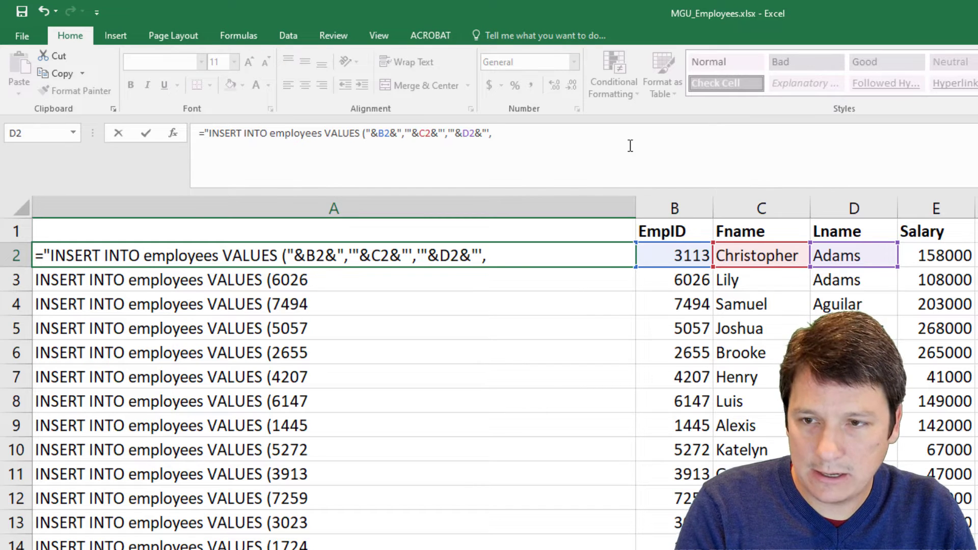
{"action": "type", "text": "'\""}
{"action": "key", "text": "Return"}
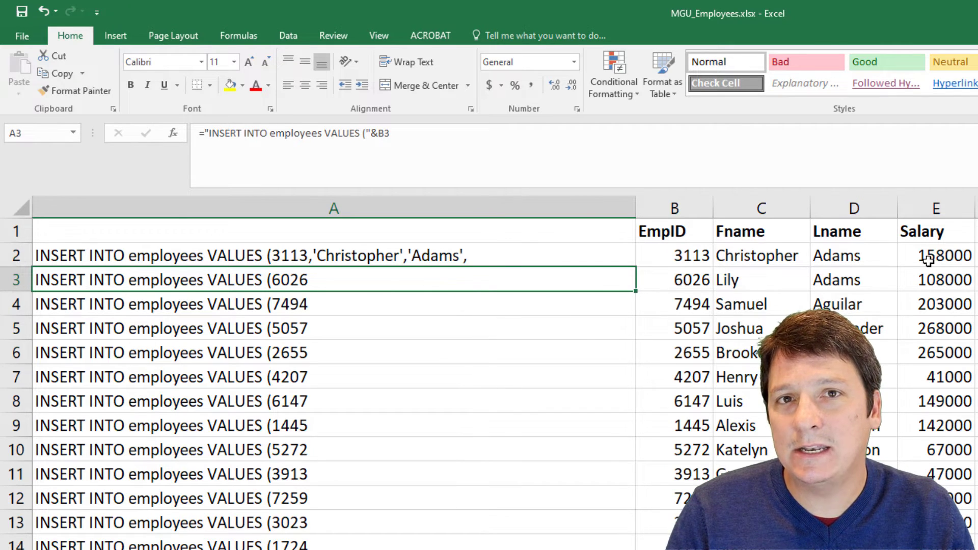
Append the salary from E2 to A2's INSERT formula.
{"action": "left_click", "coordinate": [512, 257]}
{"action": "left_click", "coordinate": [517, 131]}
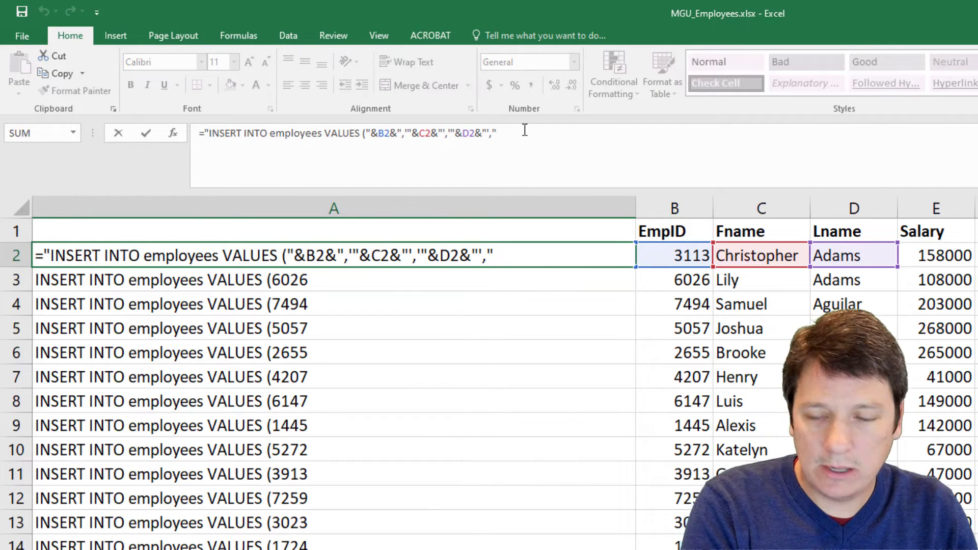
{"action": "type", "text": "&"}
{"action": "left_click", "coordinate": [953, 253]}
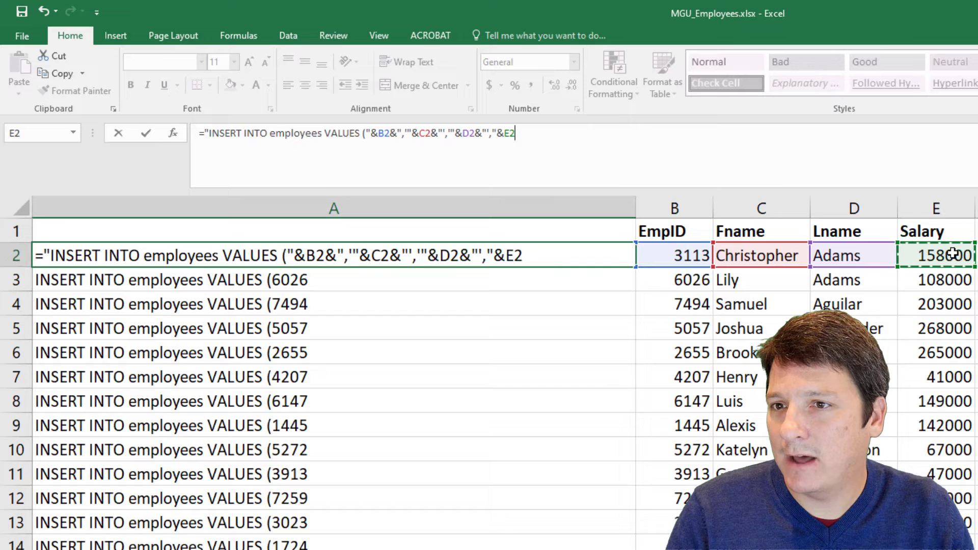
{"action": "key", "text": "Return"}
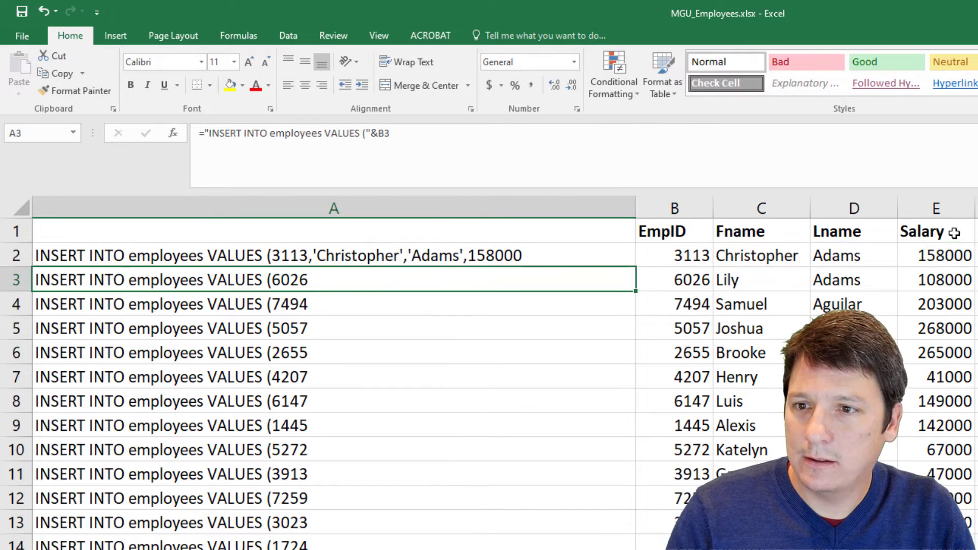
Close the statement with ');' so A2 reads (3113,'Christopher','Adams',158000);.
{"action": "left_click", "coordinate": [494, 251]}
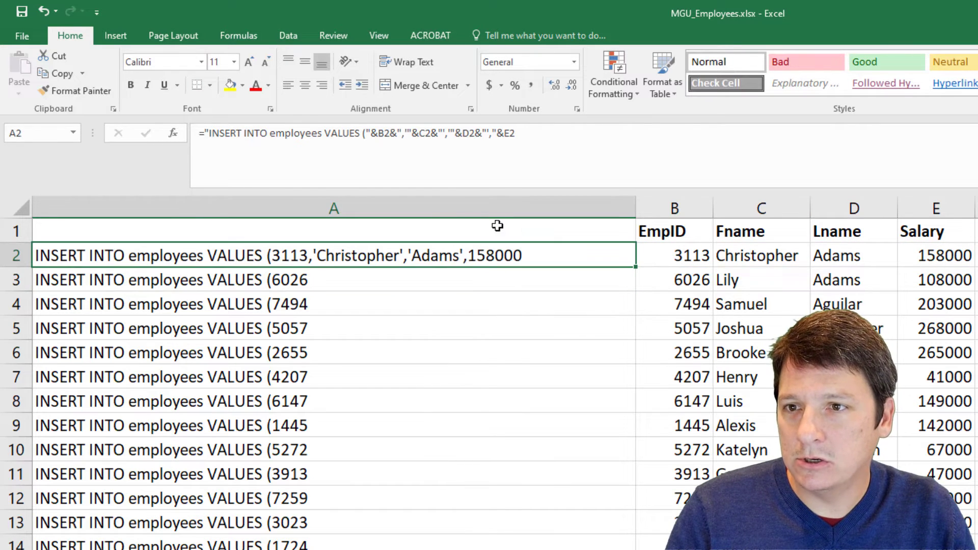
{"action": "left_click", "coordinate": [536, 136]}
{"action": "type", "text": "&"}
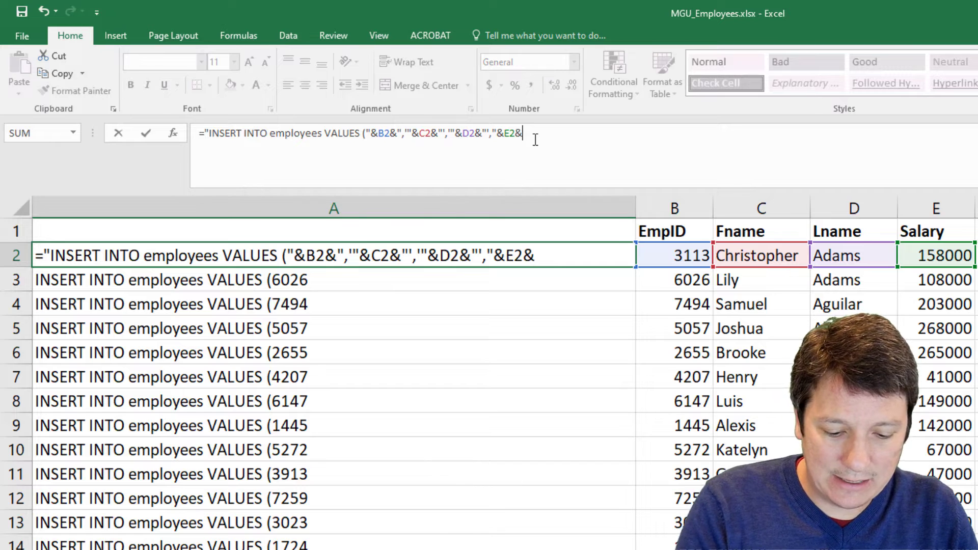
{"action": "type", "text": "\")"}
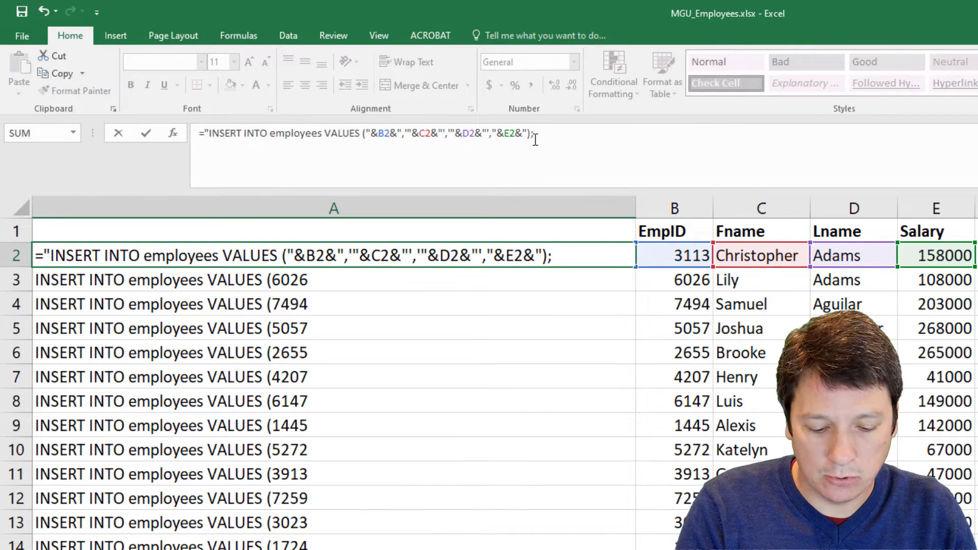
{"action": "type", "text": ";"}
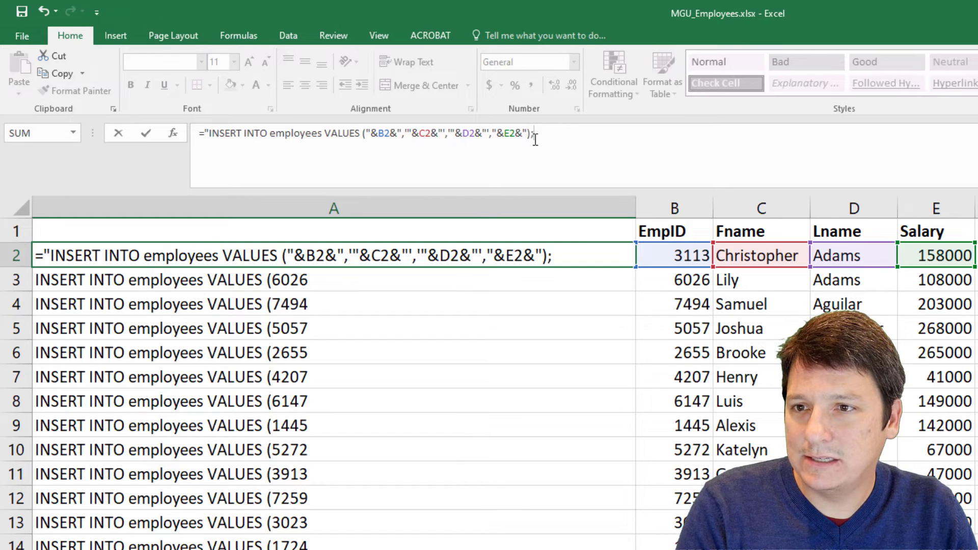
{"action": "type", "text": "\""}
{"action": "key", "text": "Return"}
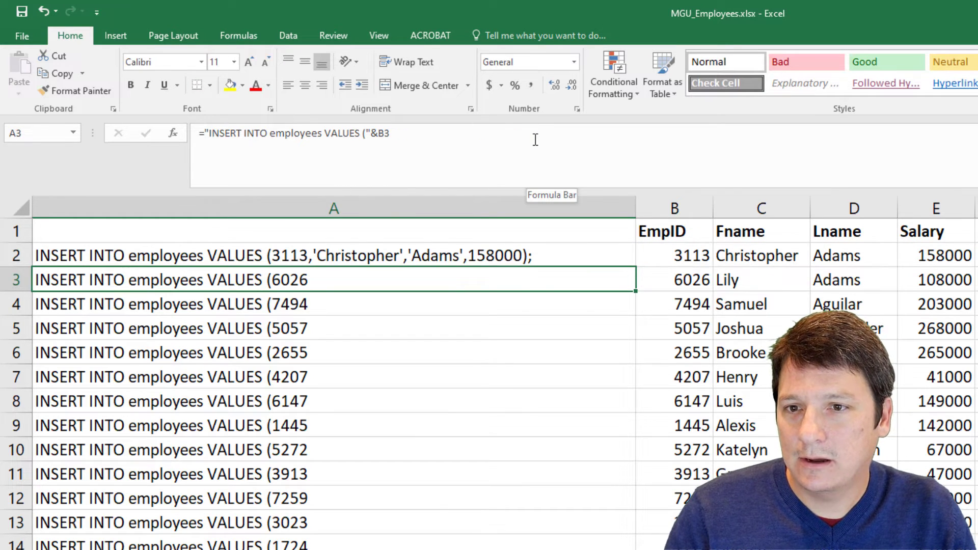
Fill A2's INSERT formula down to row 21 and select the twenty statements.
{"action": "left_click", "coordinate": [481, 257]}
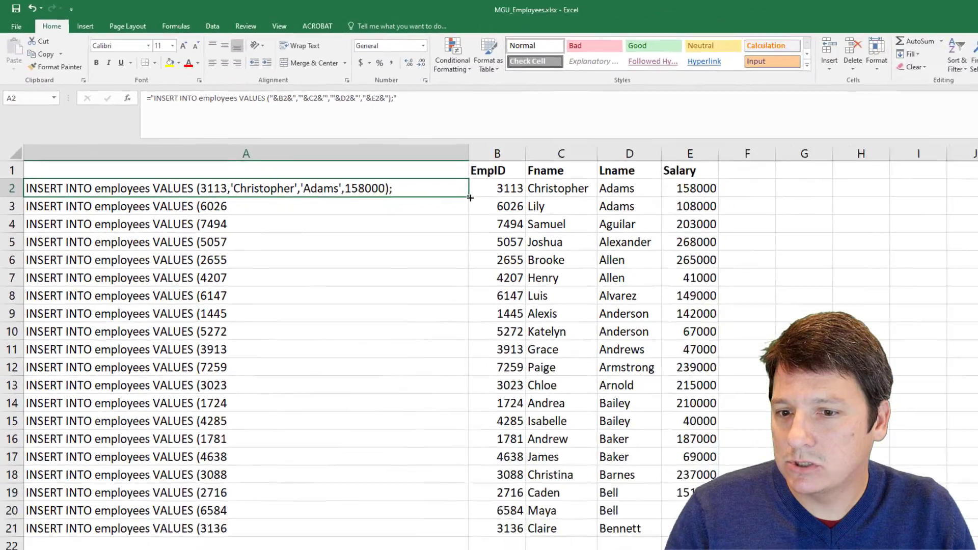
{"action": "left_click_drag", "start_coordinate": [622, 262], "coordinate": [424, 486]}
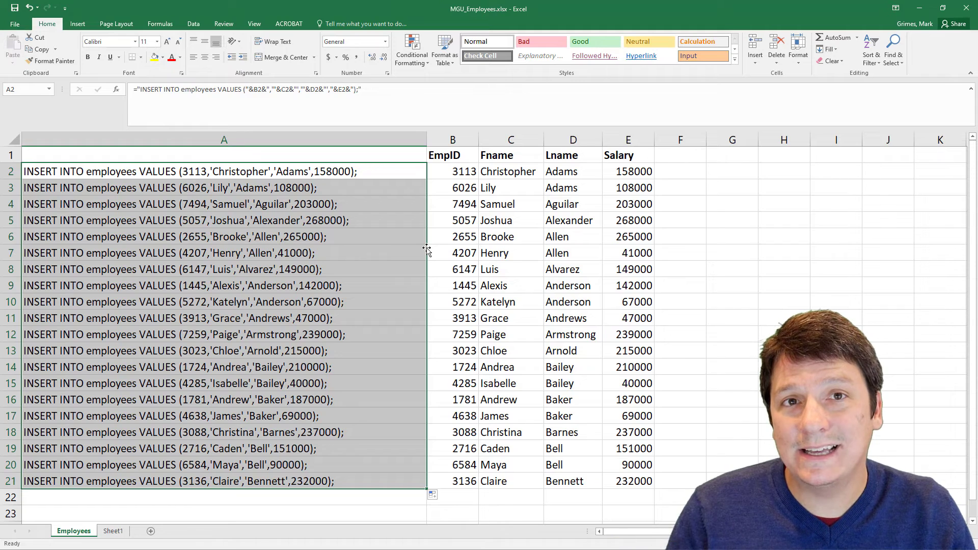
{"action": "left_click", "coordinate": [371, 220]}
{"action": "left_click_drag", "start_coordinate": [258, 166], "coordinate": [241, 483]}
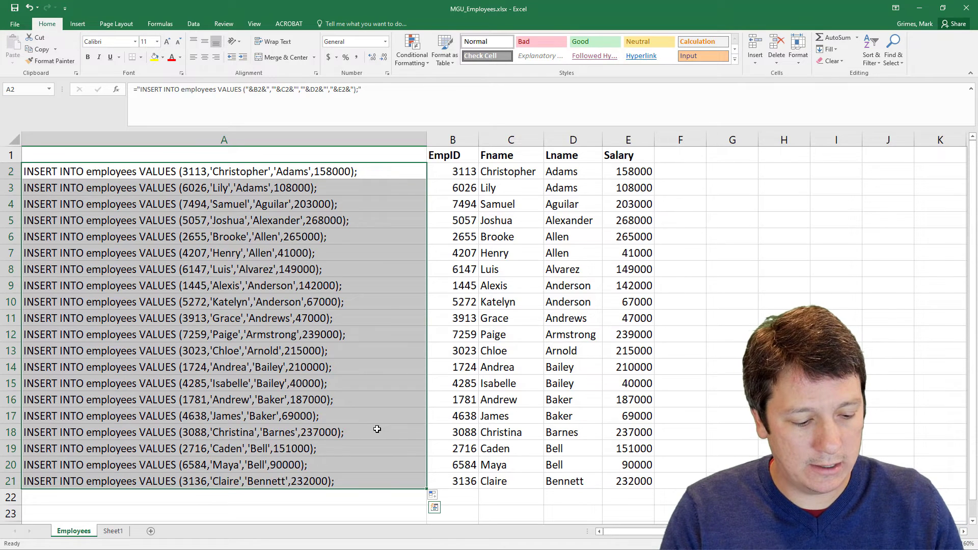
Copy A2:A21 and select the existing query in SQL Workbench/J for replacement.
{"action": "key", "text": "ctrl+c"}
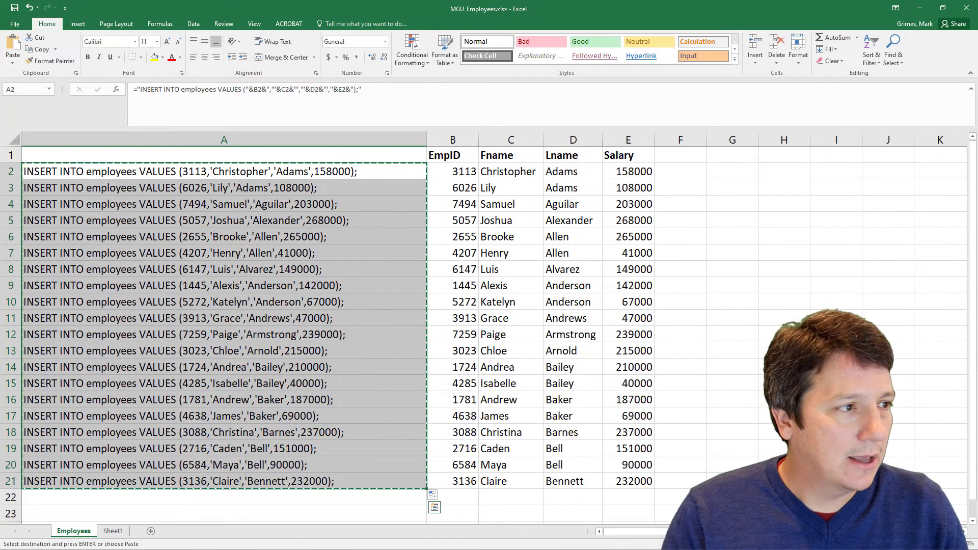
{"action": "key", "text": "alt+Tab"}
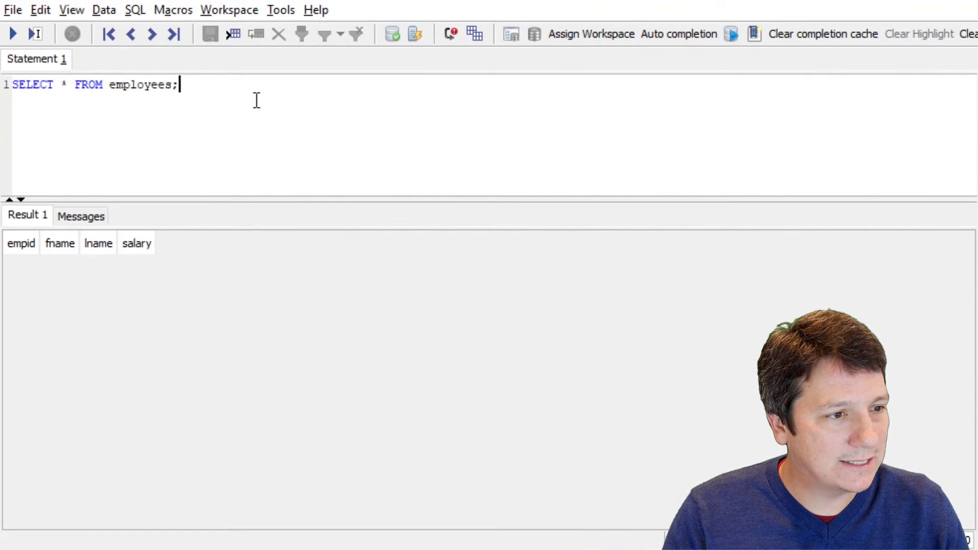
{"action": "left_click_drag", "start_coordinate": [179, 84], "coordinate": [12, 85]}
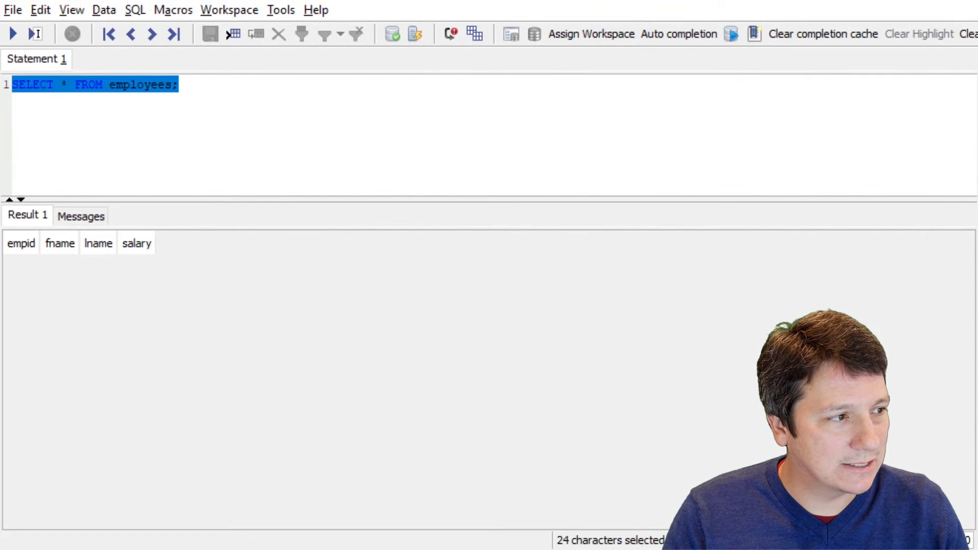
Paste the twenty INSERT statements over the old query and run them all.
{"action": "key", "text": "ctrl+v"}
{"action": "key", "text": "ctrl+a"}
{"action": "left_click", "coordinate": [12, 34]}
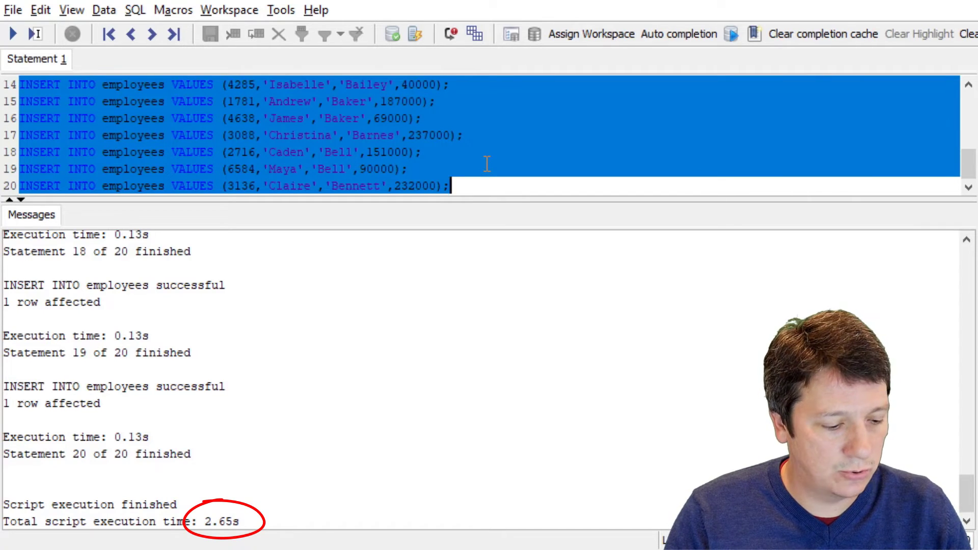
Run SELECT * FROM employees;, then add WHERE salary > 200000 and rerun it.
{"action": "key", "text": "BackSpace"}
{"action": "type", "text": "SELECT"}
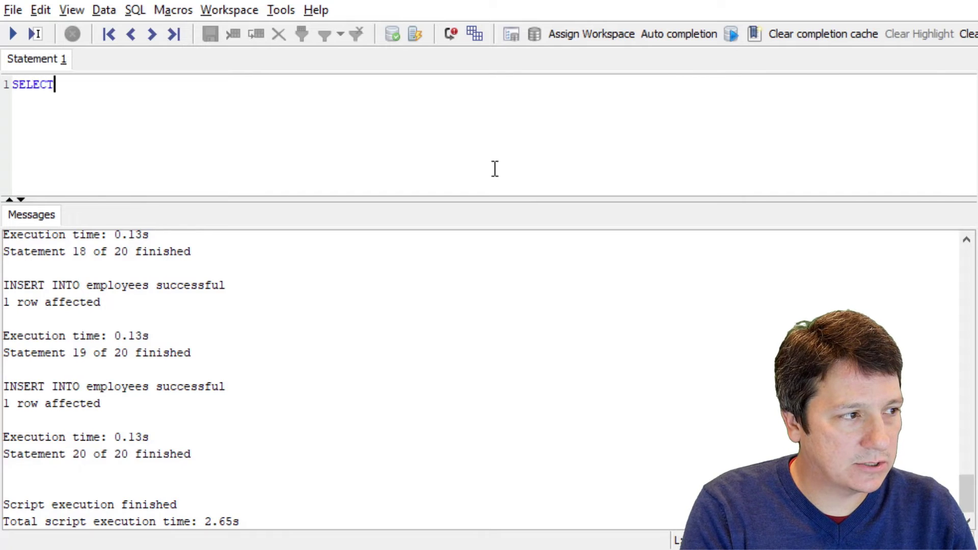
{"action": "type", "text": " * FROM emplo"}
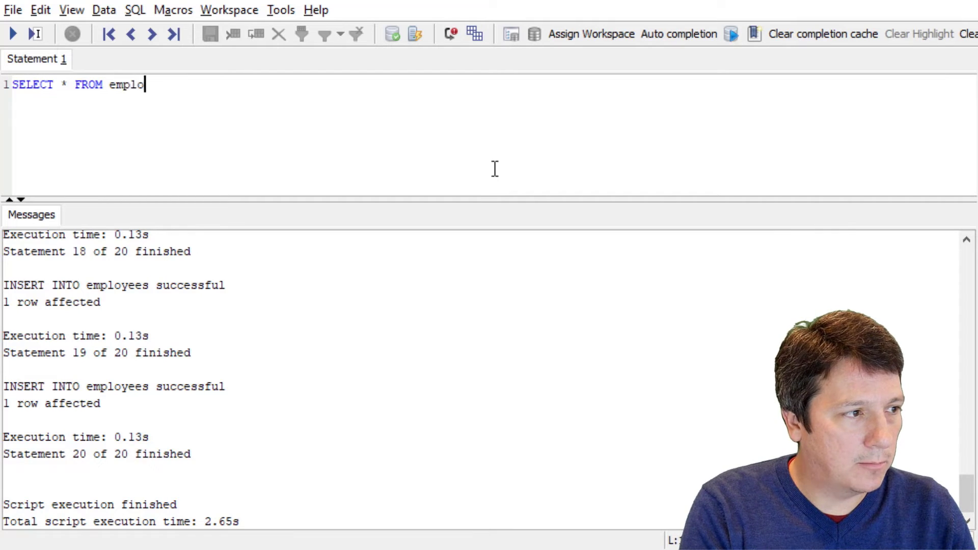
{"action": "type", "text": "yees;"}
{"action": "key", "text": "ctrl+Return"}
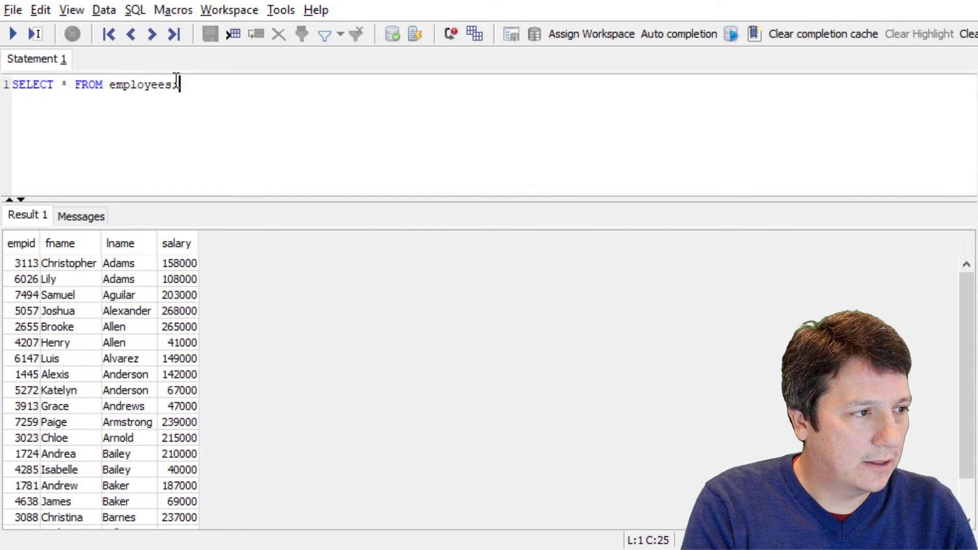
{"action": "key", "text": "Left"}
{"action": "type", "text": "WHERE salary > 2"}
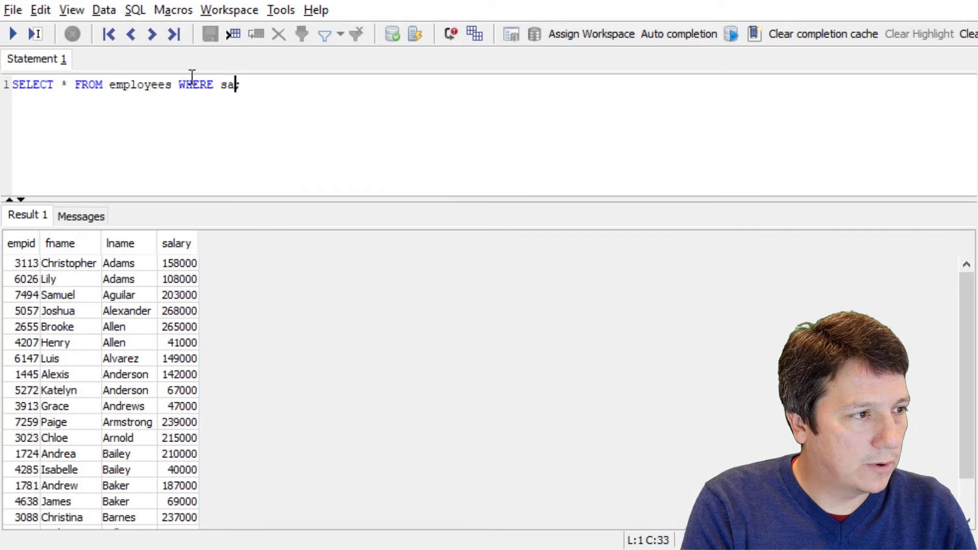
{"action": "type", "text": "00000"}
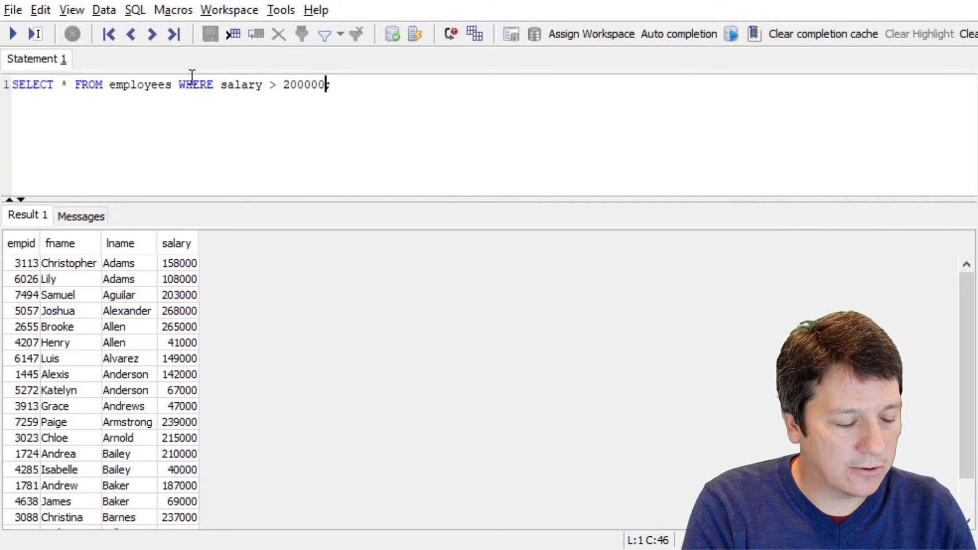
{"action": "key", "text": "ctrl+Return"}
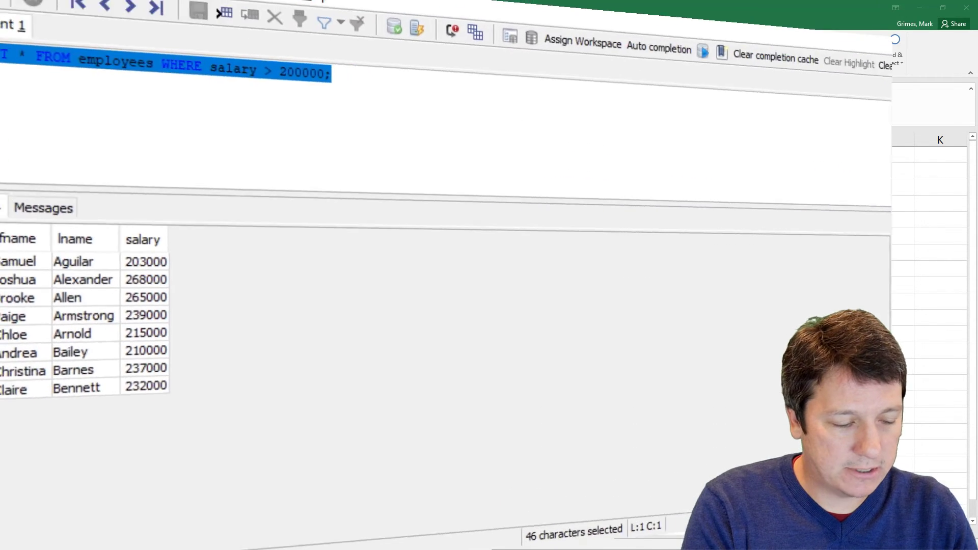
Run DELETE FROM employees; to empty the employees table.
{"action": "type", "text": "DELETE "}
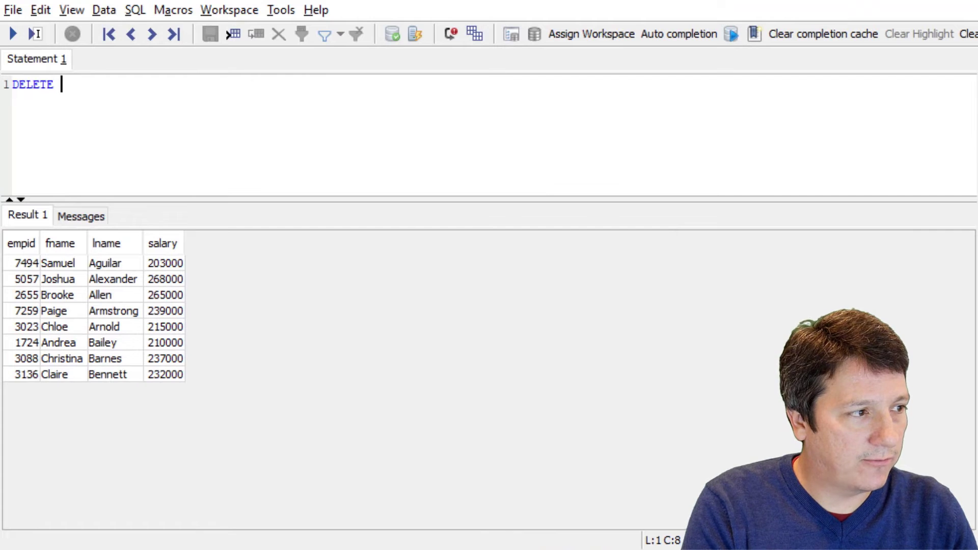
{"action": "type", "text": "FROM employees"}
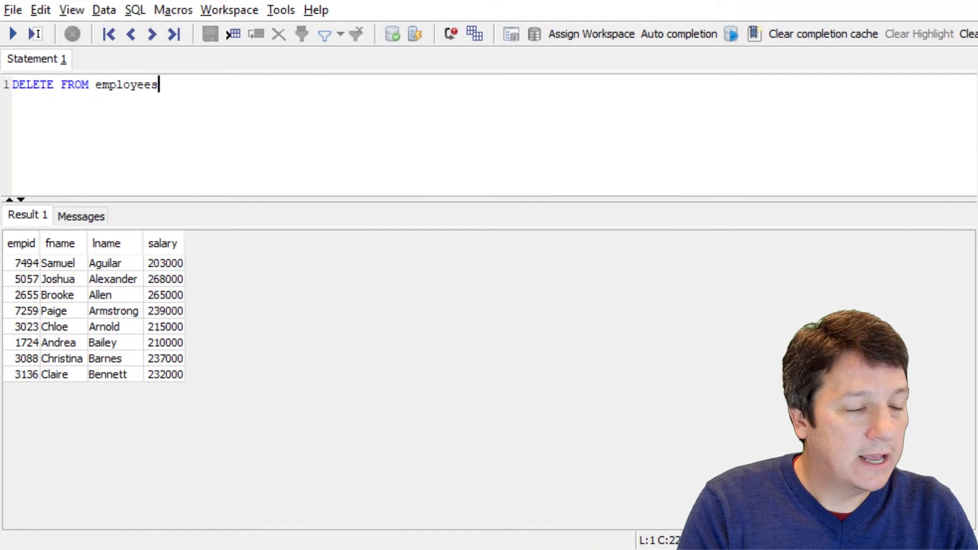
{"action": "type", "text": ";"}
{"action": "key", "text": "ctrl+Return"}
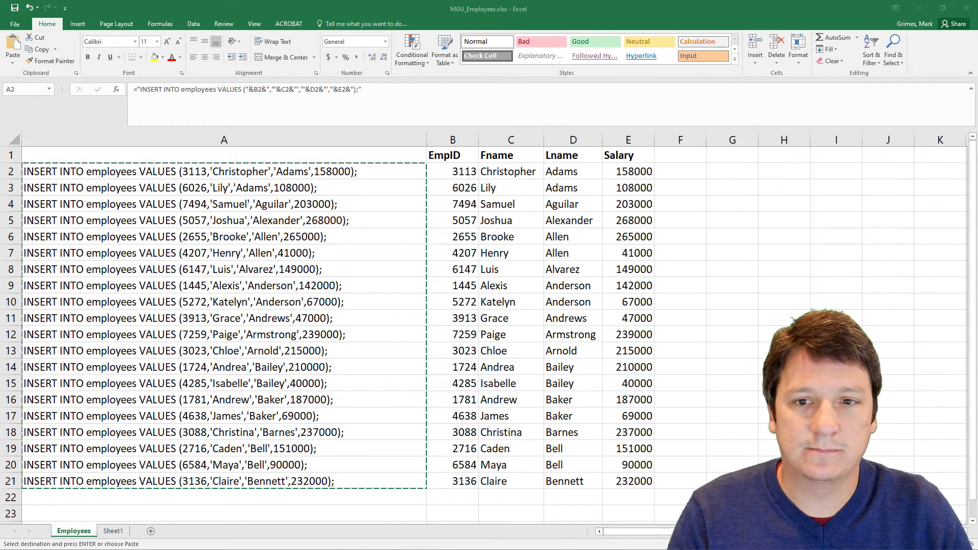
Clear the copy marquee around the INSERT statements in A2:A21.
{"action": "key", "text": "Escape"}
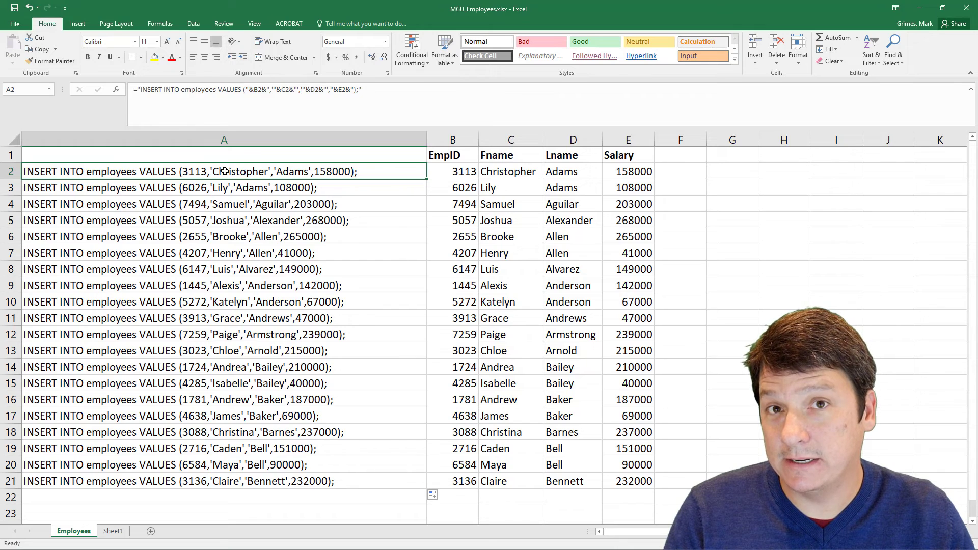
Replace the semicolon at the end of A2's formula with a comma.
{"action": "left_click", "coordinate": [358, 90]}
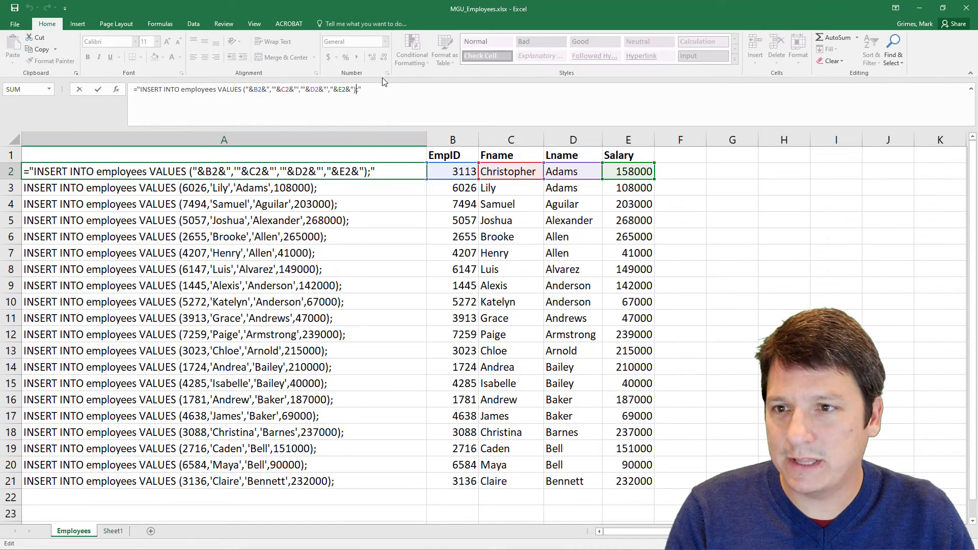
{"action": "key", "text": "Delete"}
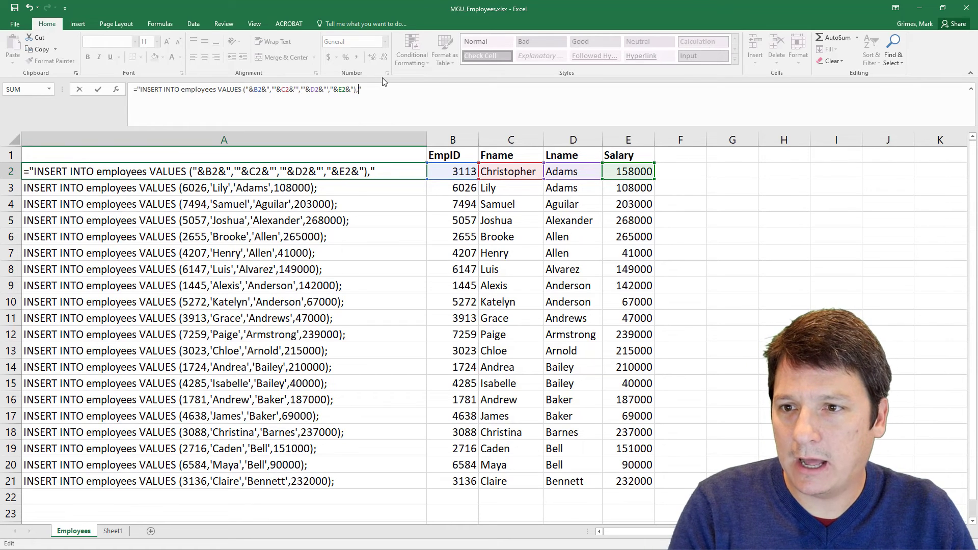
{"action": "type", "text": ","}
{"action": "key", "text": "Return"}
Strip 'INSERT INTO employees VALUES ' from A3's formula and make it end with a comma.
{"action": "left_click_drag", "start_coordinate": [286, 187], "coordinate": [288, 481]}
{"action": "left_click", "coordinate": [69, 190]}
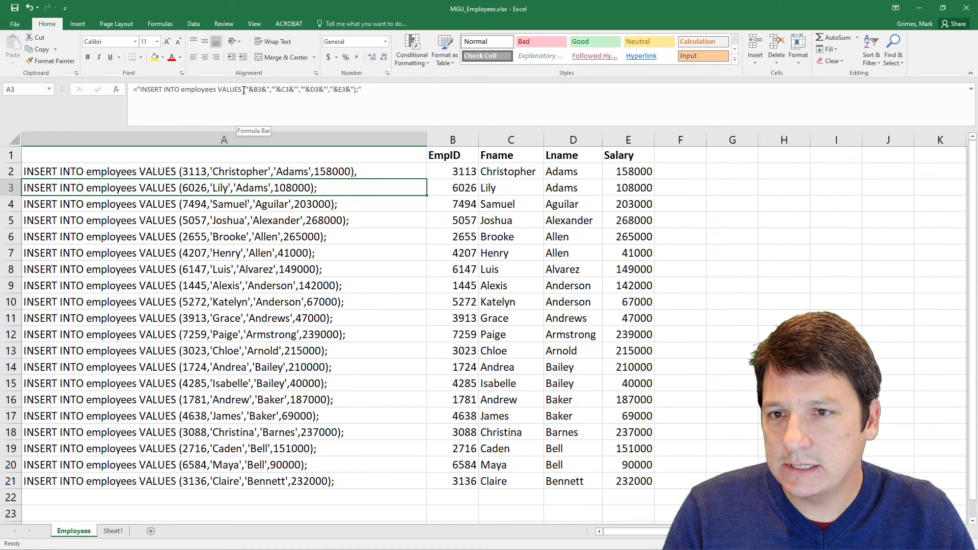
{"action": "left_click_drag", "start_coordinate": [244, 90], "coordinate": [141, 93]}
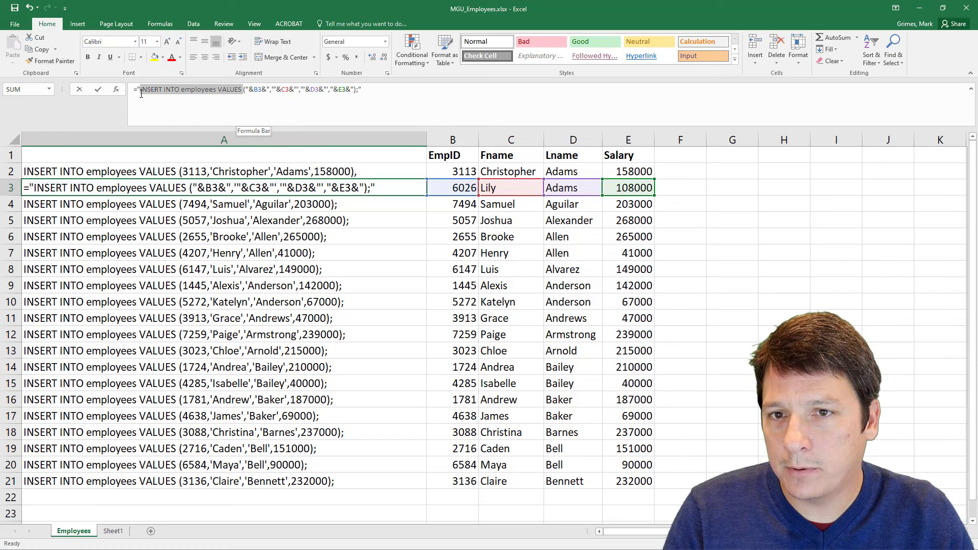
{"action": "key", "text": "Delete"}
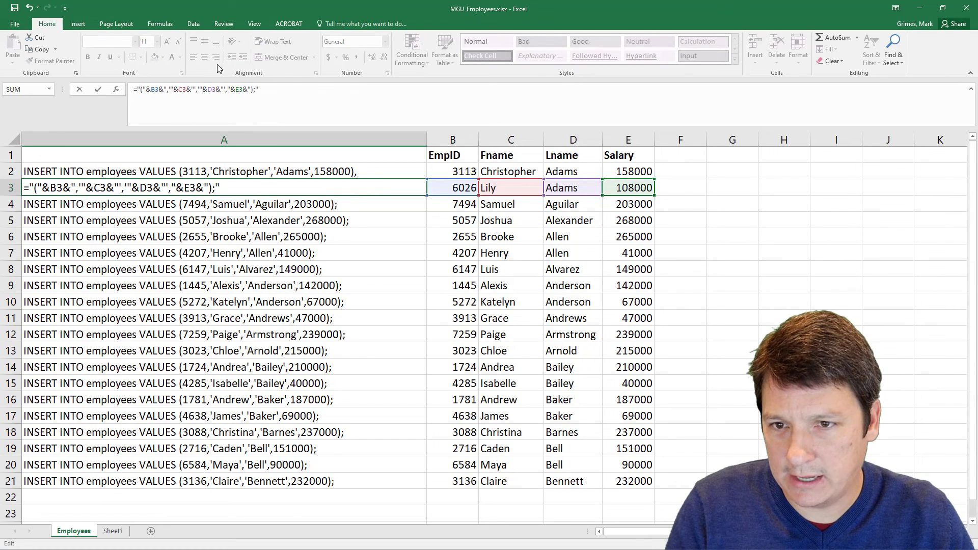
{"action": "key", "text": "Return"}
{"action": "key", "text": "Up"}
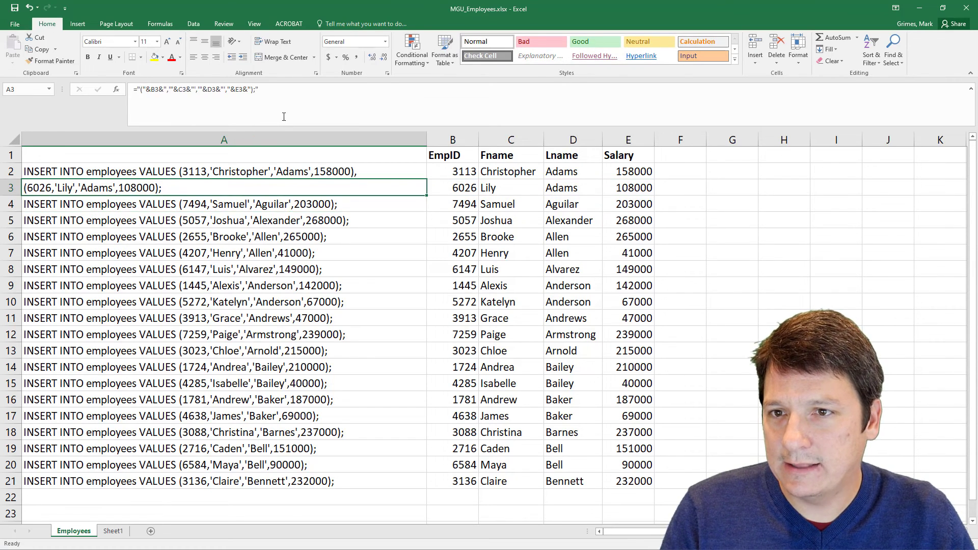
{"action": "left_click", "coordinate": [256, 89]}
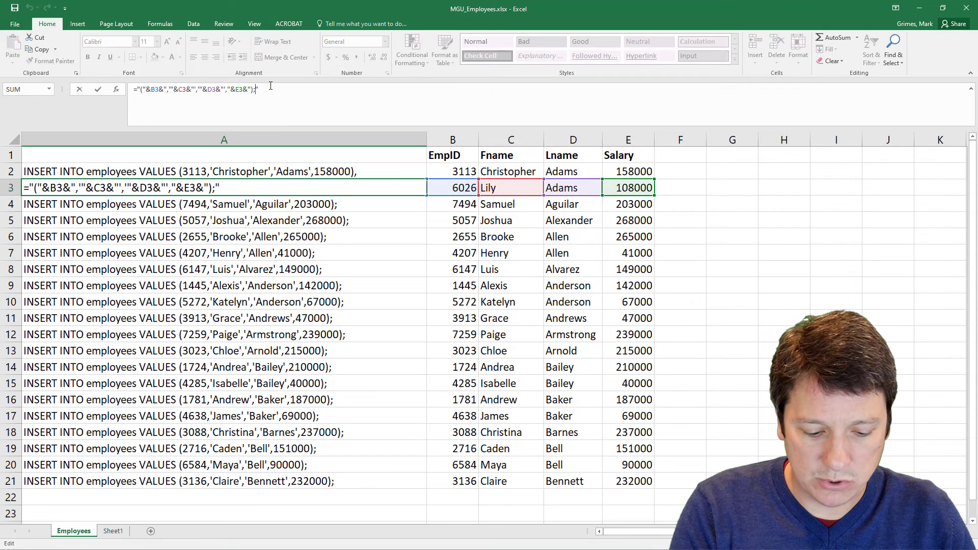
{"action": "key", "text": "BackSpace"}
{"action": "key", "text": "Return"}
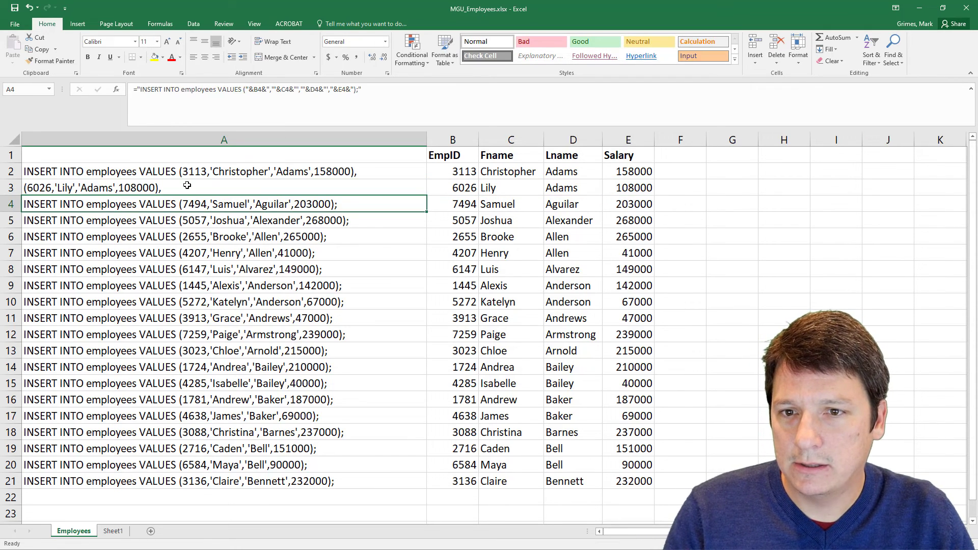
{"action": "left_click", "coordinate": [187, 186]}
Fill A3's tuple down to A21, end A21 with a semicolon, and select A2:A21.
{"action": "left_click_drag", "start_coordinate": [426, 195], "coordinate": [387, 495]}
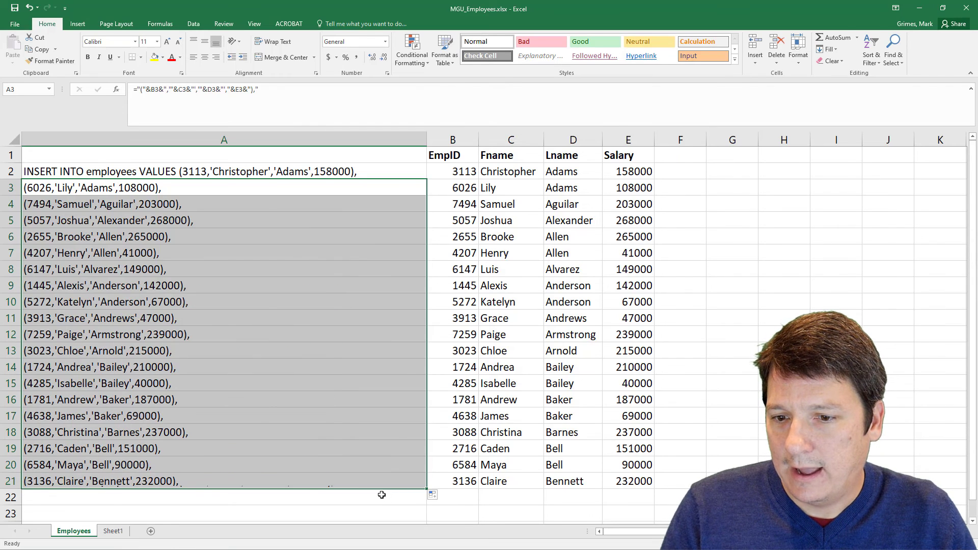
{"action": "left_click", "coordinate": [189, 482]}
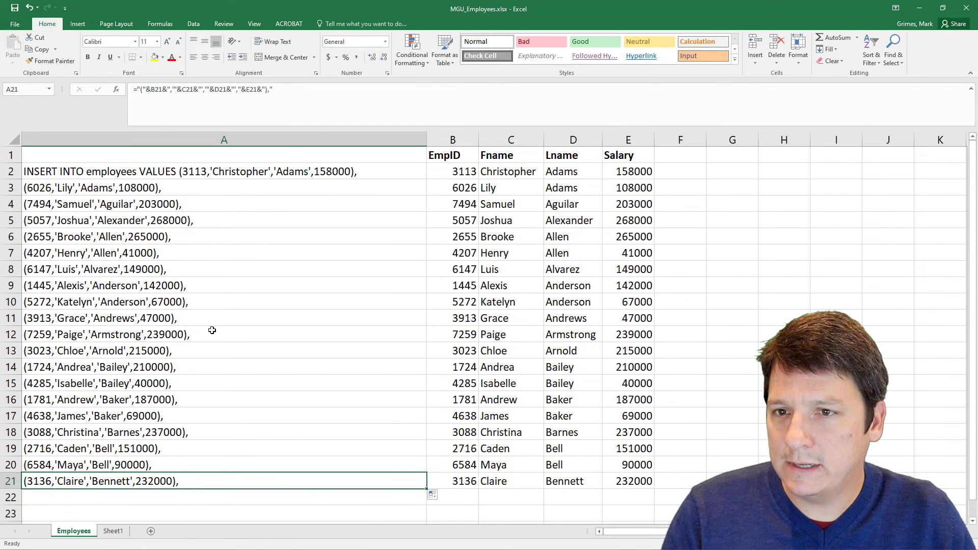
{"action": "left_click", "coordinate": [267, 90]}
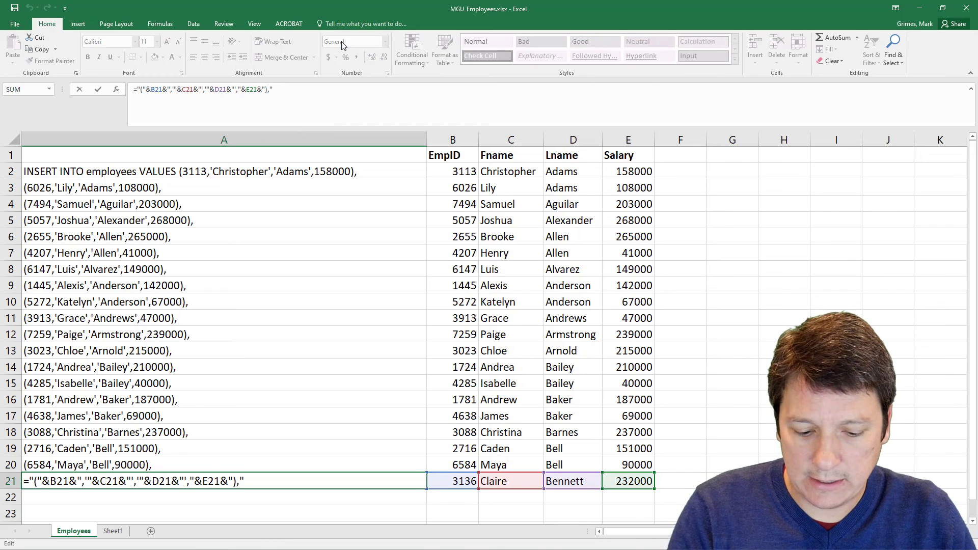
{"action": "key", "text": "Delete"}
{"action": "type", "text": ";"}
{"action": "key", "text": "Return"}
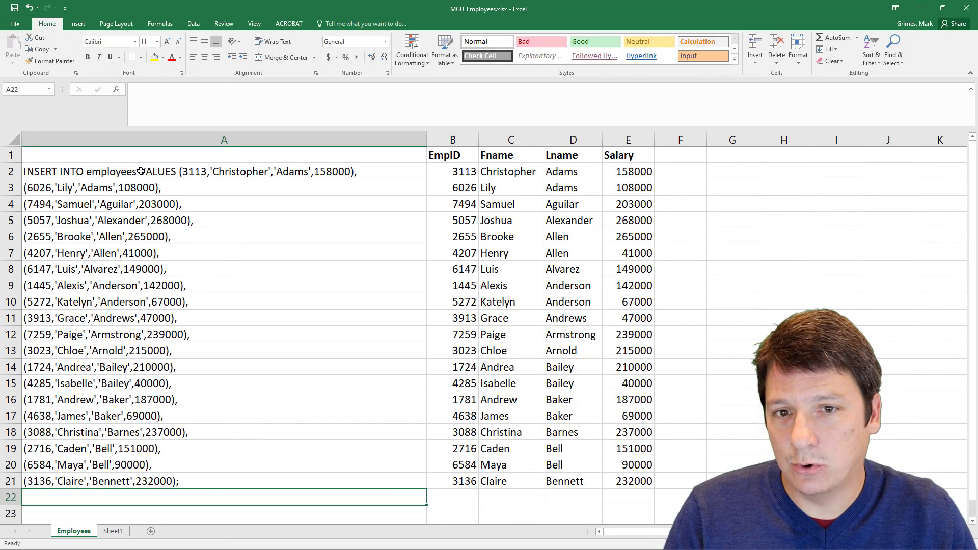
{"action": "left_click_drag", "start_coordinate": [139, 171], "coordinate": [173, 481]}
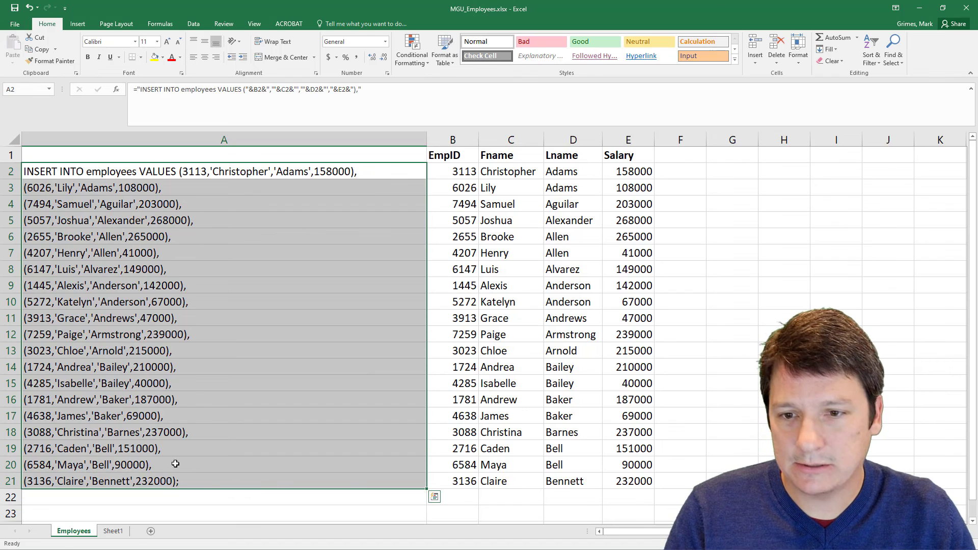
Copy A2:A21, replace the DELETE statement with it, and run the 20-row INSERT.
{"action": "key", "text": "ctrl+c"}
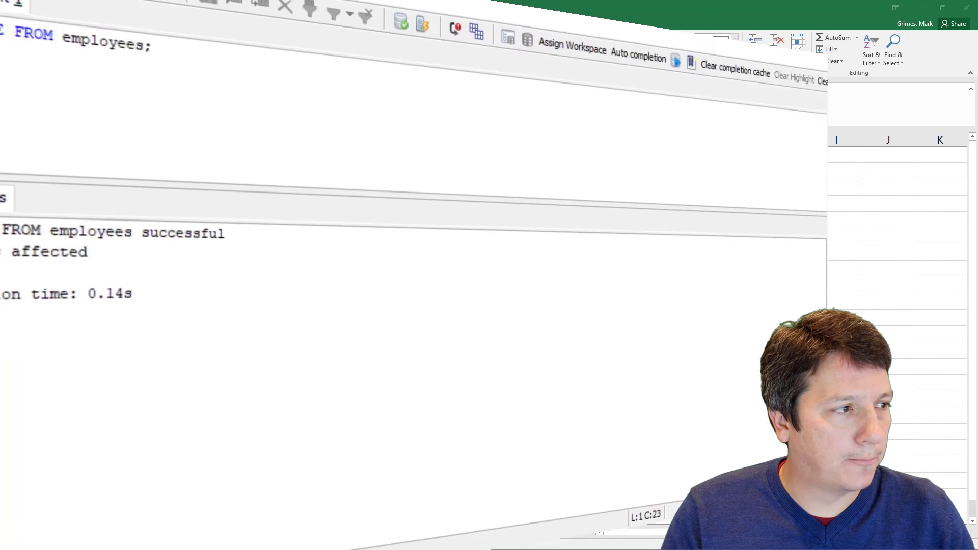
{"action": "key", "text": "ctrl+a"}
{"action": "key", "text": "Delete"}
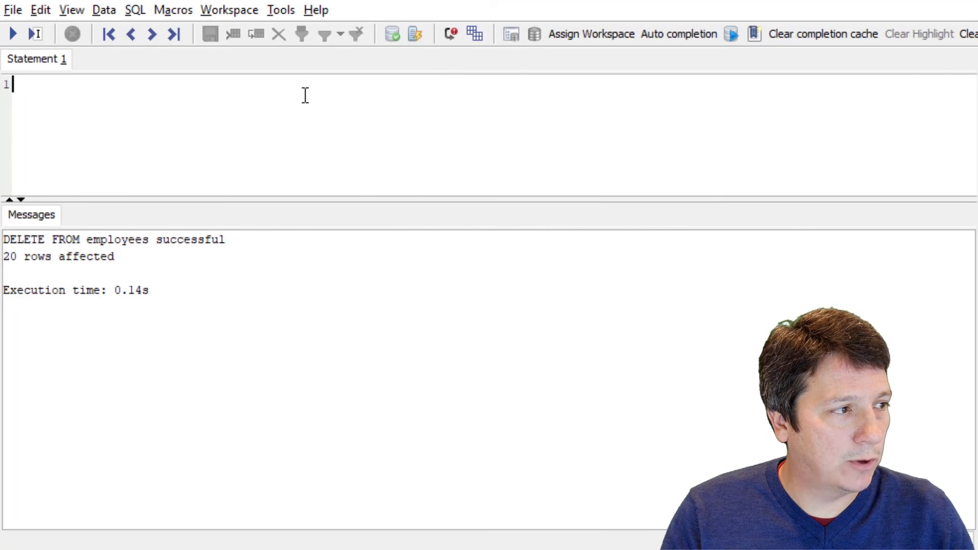
{"action": "key", "text": "ctrl+v"}
{"action": "key", "text": "ctrl+a"}
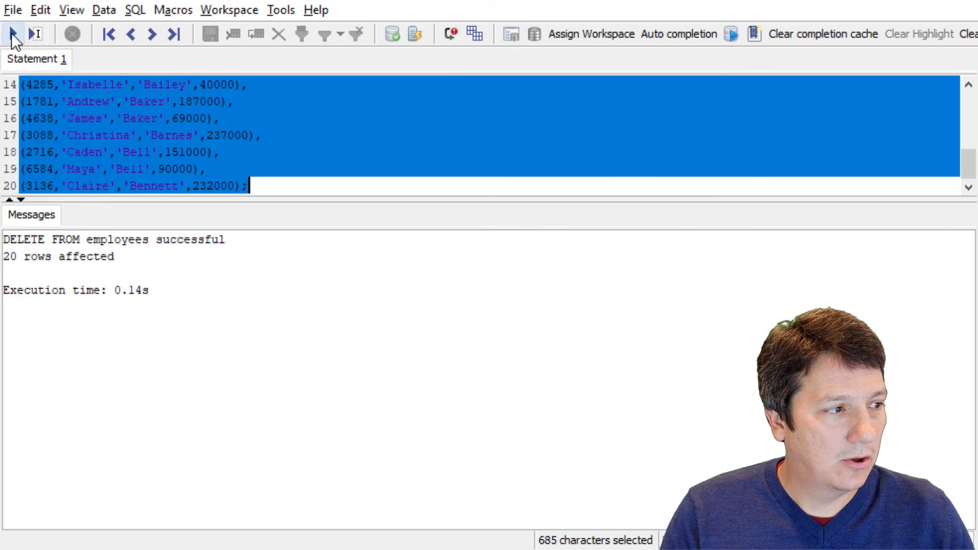
{"action": "left_click", "coordinate": [12, 34]}
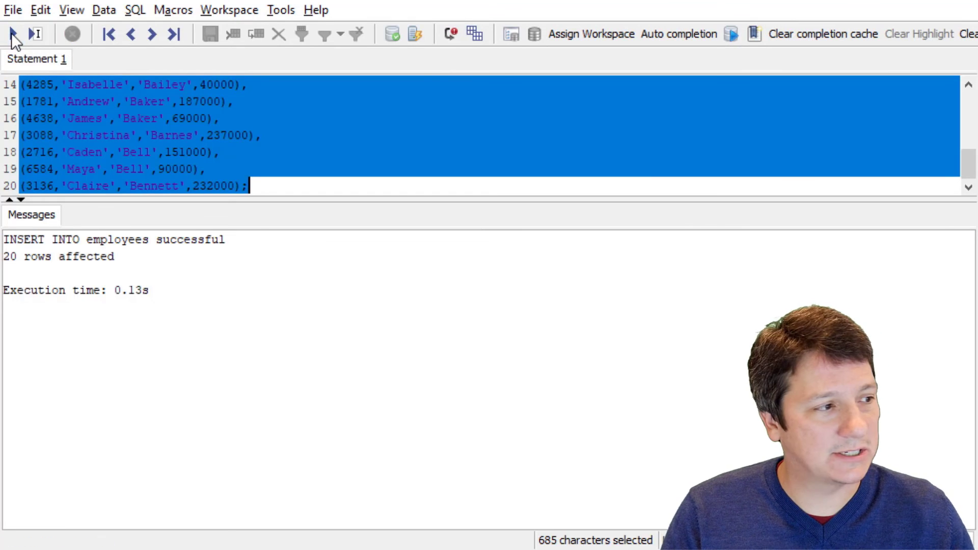